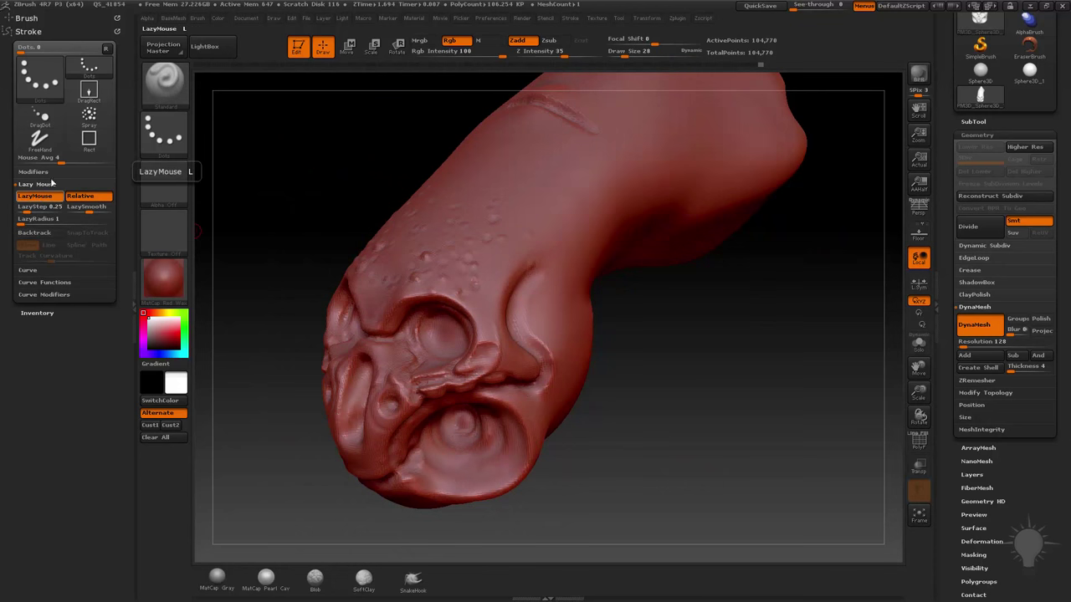
- Set the LazyMouse radius to 100 and try long, smooth Standard brush lines across the body and head, undoing the strokes
{"action": "left_click_drag", "start_coordinate": [34, 220], "coordinate": [379, 252]}
{"action": "left_click_drag", "start_coordinate": [818, 318], "coordinate": [644, 316]}
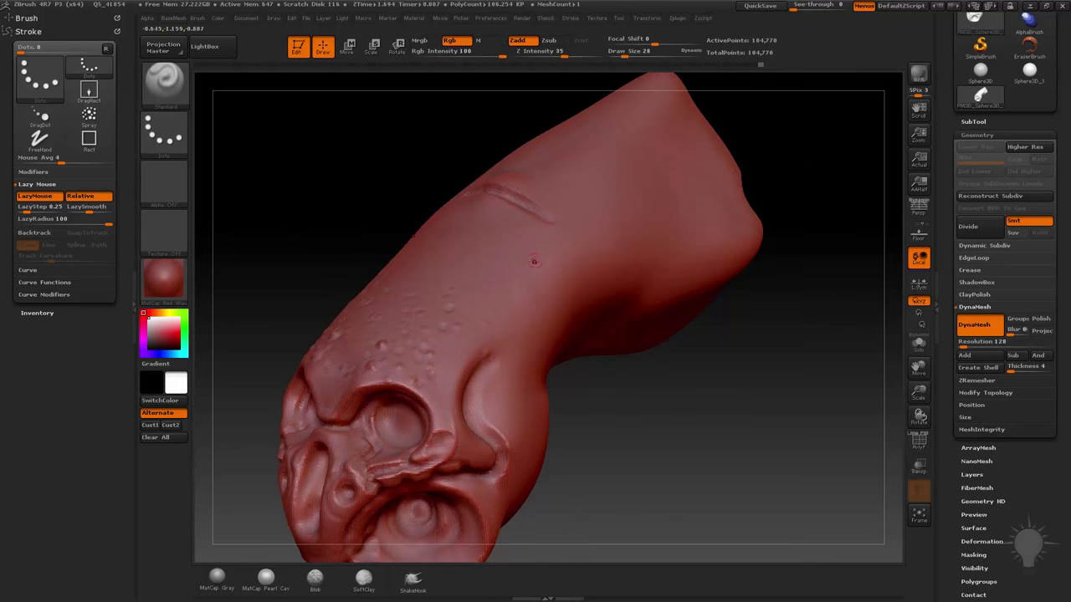
{"action": "mouse_move", "coordinate": [525, 261]}
{"action": "left_mouse_down"}
{"action": "mouse_move", "coordinate": [481, 288]}
{"action": "mouse_move", "coordinate": [426, 352]}
{"action": "mouse_move", "coordinate": [443, 451]}
{"action": "left_mouse_up"}
{"action": "mouse_move", "coordinate": [606, 236]}
{"action": "left_mouse_down"}
{"action": "mouse_move", "coordinate": [733, 182]}
{"action": "mouse_move", "coordinate": [704, 123]}
{"action": "mouse_move", "coordinate": [659, 104]}
{"action": "mouse_move", "coordinate": [592, 132]}
{"action": "mouse_move", "coordinate": [555, 218]}
{"action": "mouse_move", "coordinate": [427, 272]}
{"action": "left_mouse_up"}
{"action": "mouse_move", "coordinate": [494, 275]}
{"action": "left_mouse_down"}
{"action": "mouse_move", "coordinate": [610, 276]}
{"action": "mouse_move", "coordinate": [694, 250]}
{"action": "mouse_move", "coordinate": [722, 134]}
{"action": "mouse_move", "coordinate": [669, 125]}
{"action": "mouse_move", "coordinate": [570, 146]}
{"action": "left_mouse_up"}
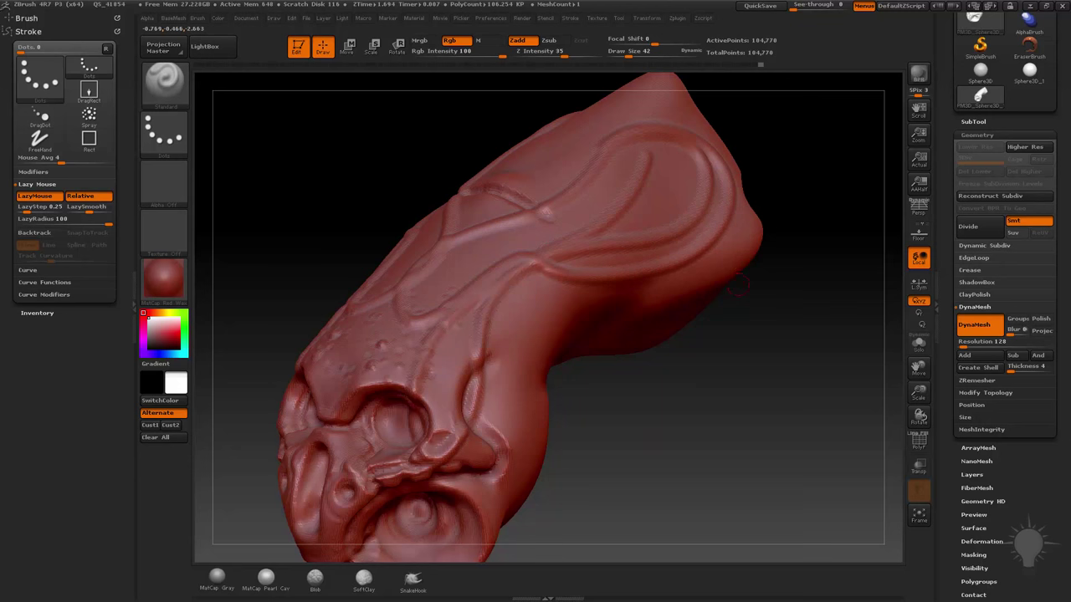
{"action": "key", "text": "ctrl+z"}
{"action": "key", "text": "ctrl+z"}
{"action": "key", "text": "ctrl+z"}
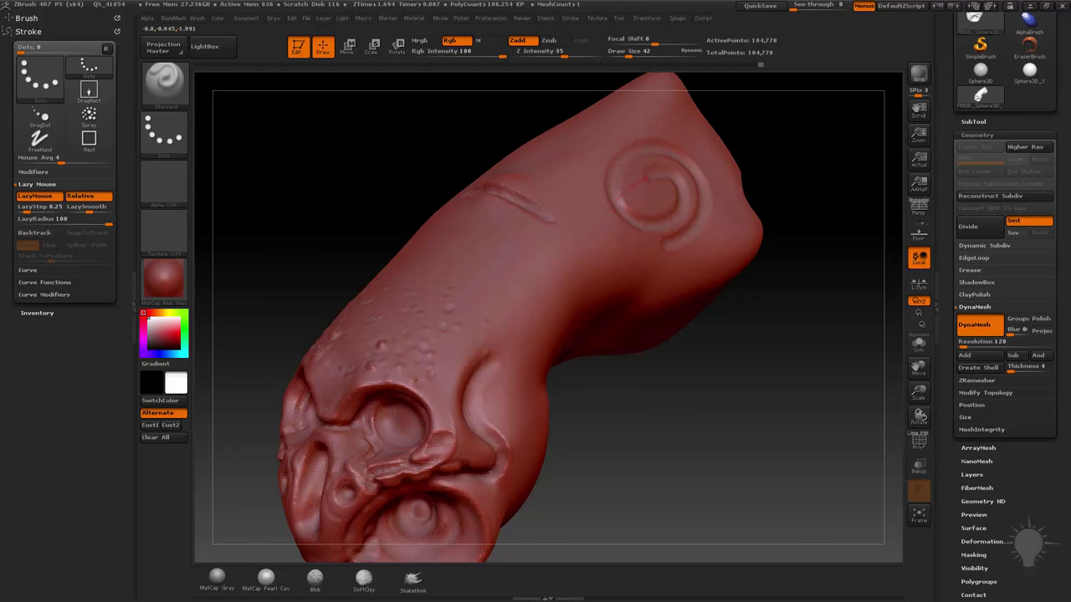
- Undo the spiral stroke near the end of the body and try another long stroke along it, undoing that as well
{"action": "left_click_drag", "start_coordinate": [834, 326], "coordinate": [839, 363]}
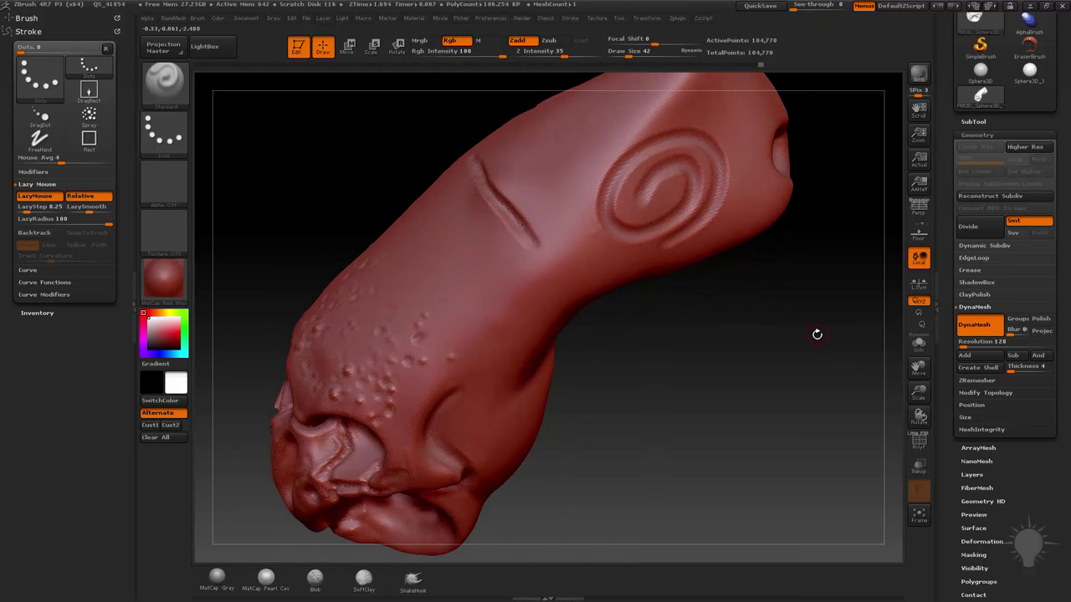
{"action": "key", "text": "ctrl+z"}
{"action": "left_click_drag", "start_coordinate": [817, 334], "coordinate": [611, 237]}
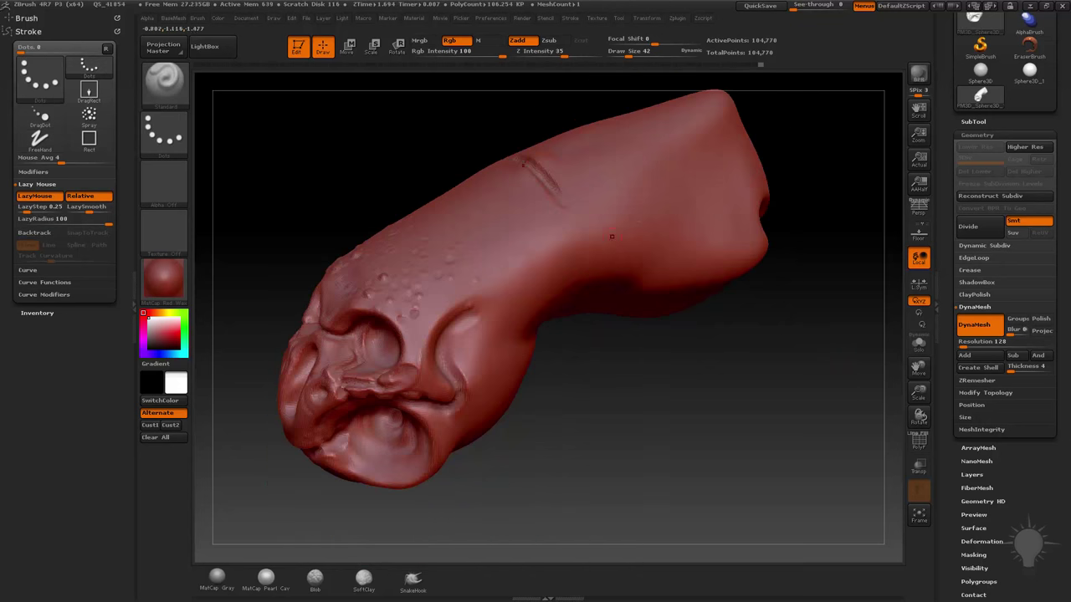
{"action": "mouse_move", "coordinate": [624, 179]}
{"action": "left_mouse_down"}
{"action": "mouse_move", "coordinate": [555, 252]}
{"action": "mouse_move", "coordinate": [467, 258]}
{"action": "mouse_move", "coordinate": [393, 293]}
{"action": "left_mouse_up"}
{"action": "key", "text": "ctrl+z"}
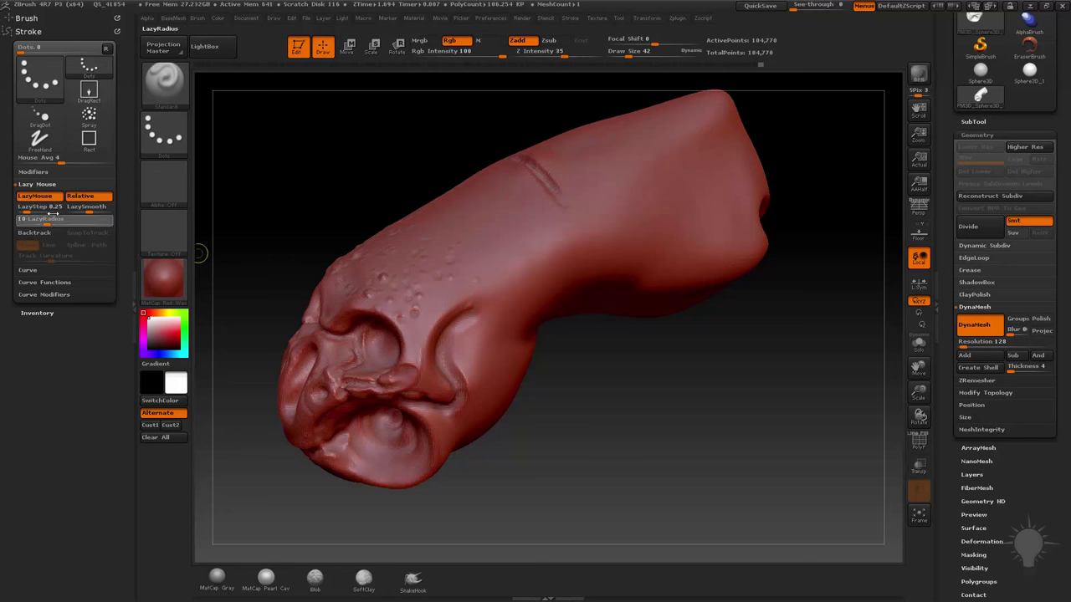
- Set the LazyMouse radius to 9 and draw a winding line along the side of the body
{"action": "mouse_move", "coordinate": [713, 125]}
{"action": "left_mouse_down"}
{"action": "mouse_move", "coordinate": [672, 141]}
{"action": "mouse_move", "coordinate": [622, 222]}
{"action": "mouse_move", "coordinate": [512, 269]}
{"action": "left_mouse_up"}
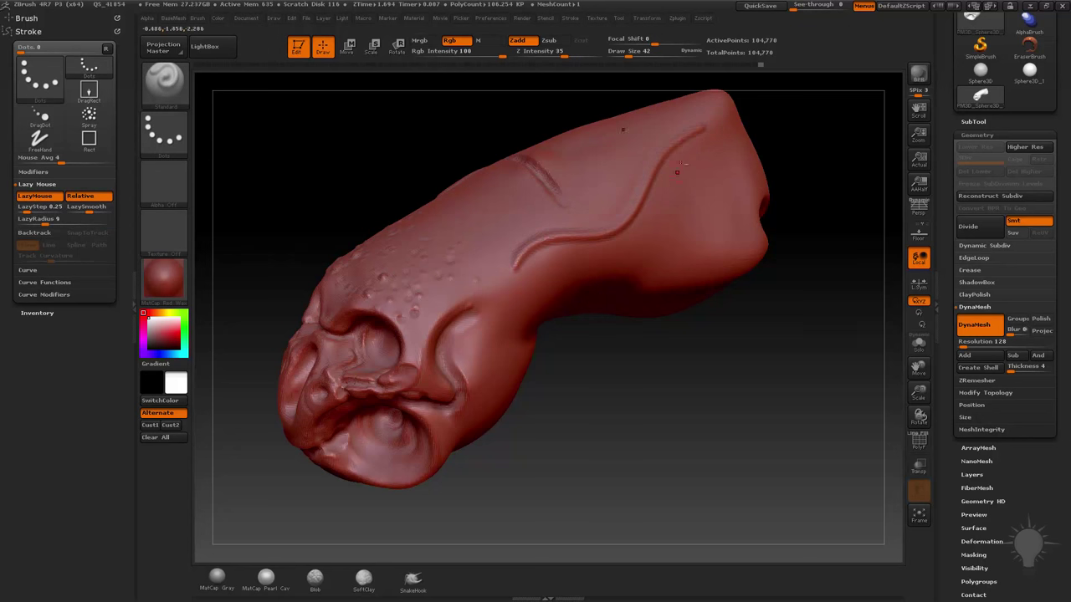
{"action": "mouse_move", "coordinate": [613, 351]}
{"action": "left_mouse_down"}
{"action": "mouse_move", "coordinate": [834, 373]}
{"action": "mouse_move", "coordinate": [753, 418]}
{"action": "left_mouse_up"}
{"action": "key", "text": "ctrl"}
{"action": "mouse_move", "coordinate": [485, 511]}
{"action": "left_mouse_down"}
{"action": "mouse_move", "coordinate": [547, 442]}
{"action": "mouse_move", "coordinate": [721, 404]}
{"action": "mouse_move", "coordinate": [721, 392]}
{"action": "left_mouse_up"}
- Reshape the creature's head with the Move brush at a draw size of 503
{"action": "mouse_move", "coordinate": [678, 432]}
{"action": "left_mouse_down", "text": "alt"}
{"action": "mouse_move", "coordinate": [673, 447]}
{"action": "mouse_move", "coordinate": [736, 393]}
{"action": "mouse_move", "coordinate": [836, 334]}
{"action": "mouse_move", "coordinate": [781, 256]}
{"action": "mouse_move", "coordinate": [773, 227]}
{"action": "mouse_move", "coordinate": [794, 210]}
{"action": "mouse_move", "coordinate": [325, 402]}
{"action": "mouse_move", "coordinate": [377, 352]}
{"action": "mouse_move", "coordinate": [418, 342]}
{"action": "mouse_move", "coordinate": [378, 385]}
{"action": "mouse_move", "coordinate": [380, 416]}
{"action": "mouse_move", "coordinate": [633, 276]}
{"action": "mouse_move", "coordinate": [574, 287]}
{"action": "left_mouse_up", "text": "alt"}
{"action": "key", "text": "s"}
{"action": "key", "text": "s"}
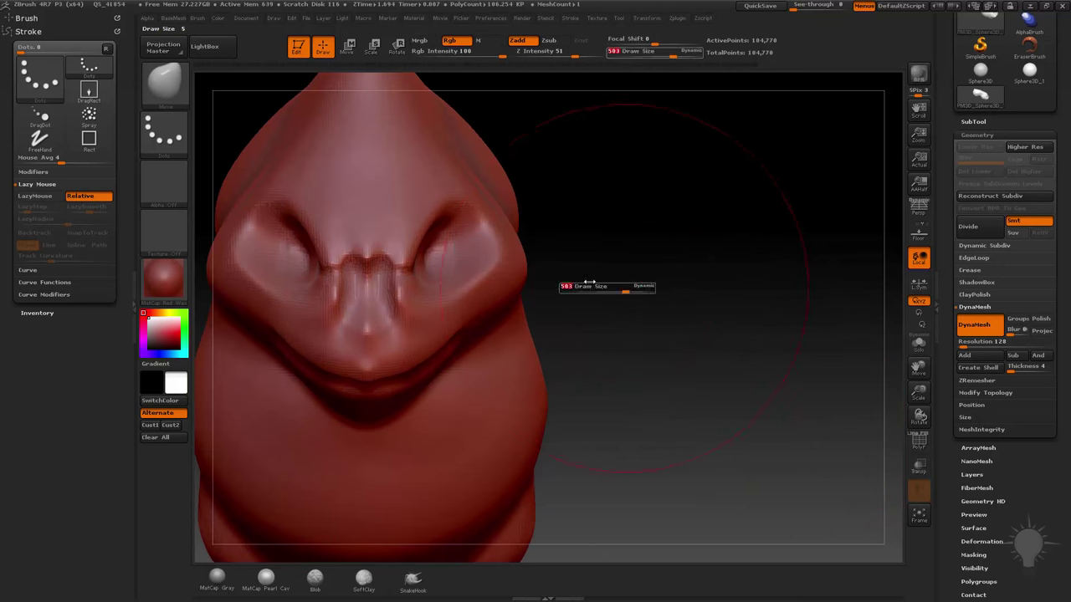
{"action": "left_click_drag", "start_coordinate": [760, 300], "coordinate": [624, 225]}
- Sculpt the nostrils and the eyeballs inside the sockets with the Standard brush
{"action": "key", "text": "b"}
{"action": "key", "text": "s"}
{"action": "key", "text": "t"}
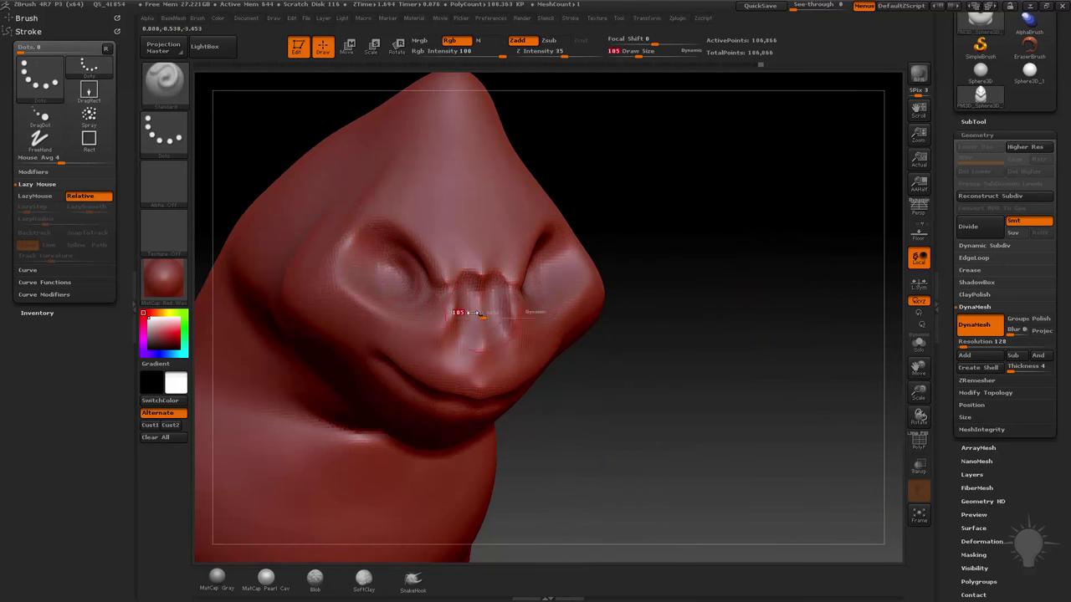
{"action": "key", "text": "s"}
{"action": "mouse_move", "coordinate": [510, 309]}
{"action": "left_mouse_down"}
{"action": "mouse_move", "coordinate": [479, 305]}
{"action": "mouse_move", "coordinate": [502, 318]}
{"action": "left_mouse_up"}
{"action": "left_click_drag", "start_coordinate": [753, 301], "coordinate": [635, 276]}
{"action": "left_click_drag", "start_coordinate": [556, 270], "coordinate": [586, 282]}
{"action": "left_click_drag", "start_coordinate": [334, 184], "coordinate": [469, 217]}
- Deepen the mouth line, lips and mouth corners with the Standard brush at a draw size of 35
{"action": "key", "text": "b"}
{"action": "key", "text": "d"}
{"action": "key", "text": "s"}
{"action": "left_click_drag", "start_coordinate": [652, 276], "coordinate": [577, 218]}
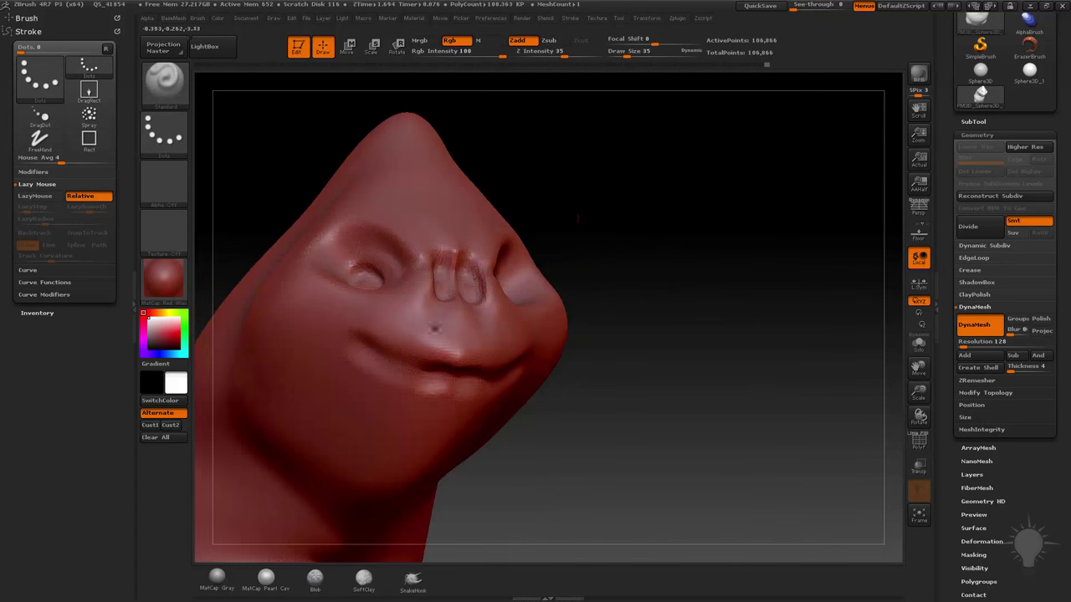
{"action": "left_click_drag", "start_coordinate": [390, 358], "coordinate": [426, 365]}
{"action": "left_click_drag", "start_coordinate": [616, 321], "coordinate": [529, 354]}
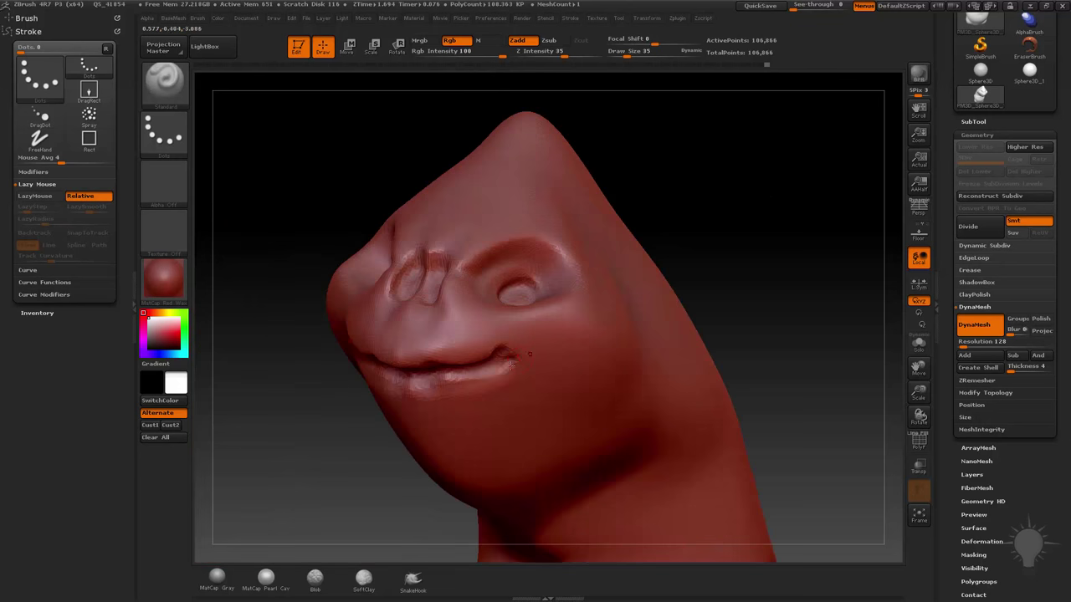
{"action": "left_click_drag", "start_coordinate": [609, 310], "coordinate": [526, 371]}
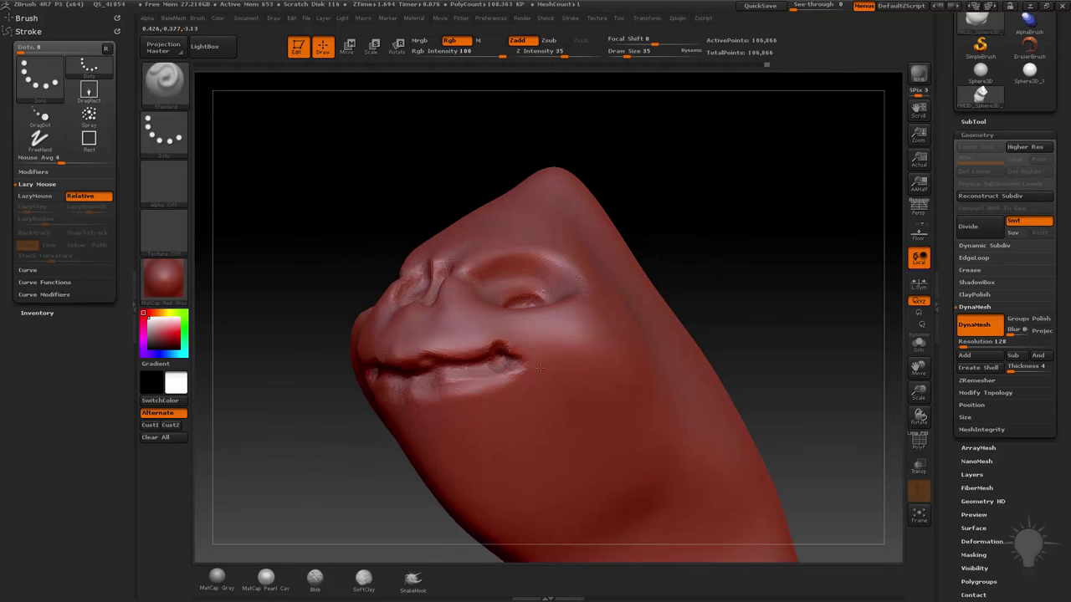
{"action": "mouse_move", "coordinate": [711, 352]}
{"action": "left_mouse_down"}
{"action": "mouse_move", "coordinate": [710, 323]}
{"action": "mouse_move", "coordinate": [671, 341]}
{"action": "mouse_move", "coordinate": [528, 343]}
{"action": "mouse_move", "coordinate": [585, 330]}
{"action": "left_mouse_up"}
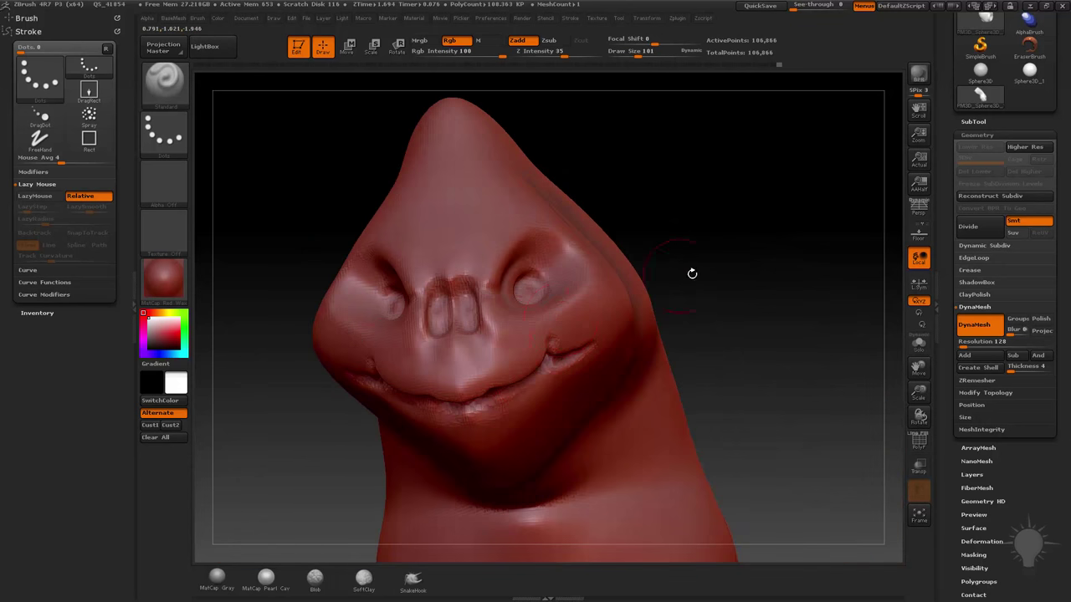
- Try a curved fold behind the jaw with the Standard brush, undo it and set the Z Intensity to 26
{"action": "left_click_drag", "start_coordinate": [692, 273], "coordinate": [525, 336]}
{"action": "left_click_drag", "start_coordinate": [563, 55], "coordinate": [557, 55]}
{"action": "mouse_move", "coordinate": [650, 91]}
{"action": "left_mouse_down"}
{"action": "mouse_move", "coordinate": [628, 198]}
{"action": "mouse_move", "coordinate": [669, 200]}
{"action": "mouse_move", "coordinate": [645, 259]}
{"action": "mouse_move", "coordinate": [557, 349]}
{"action": "mouse_move", "coordinate": [577, 406]}
{"action": "mouse_move", "coordinate": [527, 460]}
{"action": "left_mouse_up"}
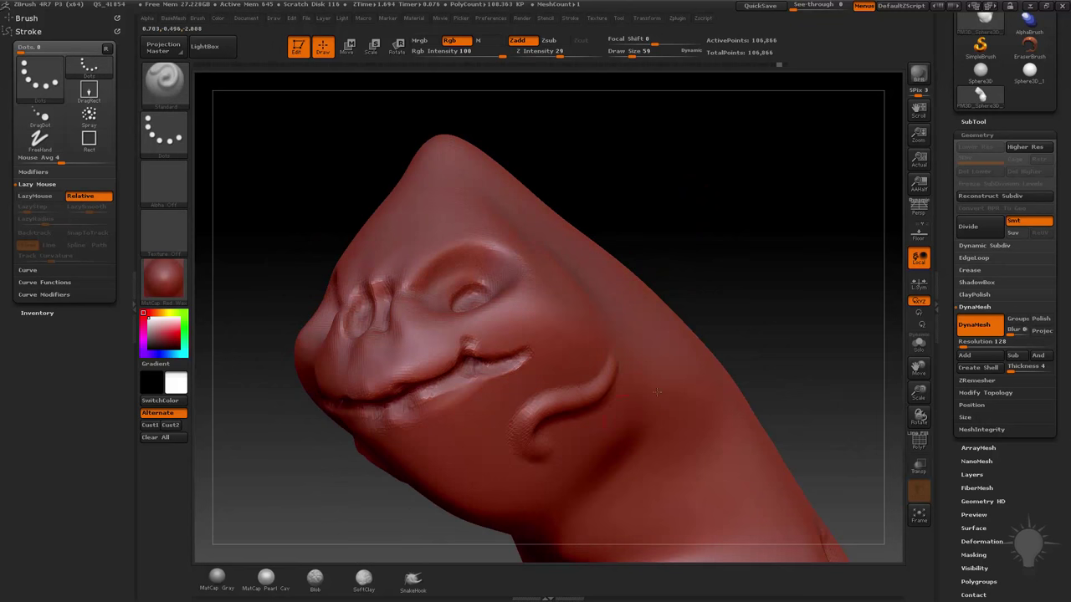
{"action": "key", "text": "ctrl+z"}
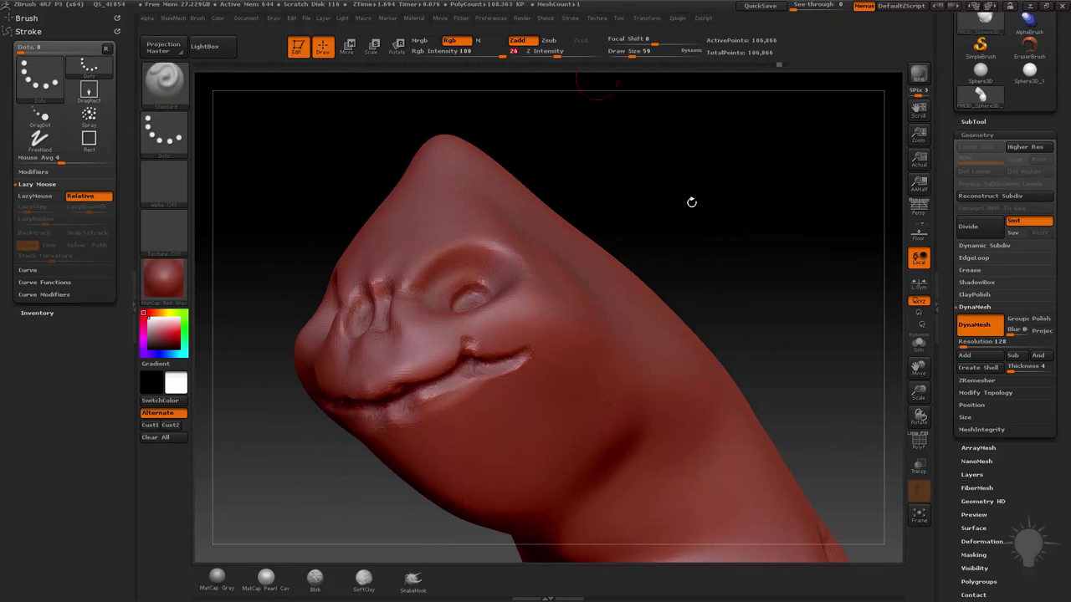
{"action": "mouse_move", "coordinate": [577, 311]}
{"action": "left_mouse_down"}
{"action": "mouse_move", "coordinate": [578, 355]}
{"action": "mouse_move", "coordinate": [519, 409]}
{"action": "mouse_move", "coordinate": [585, 389]}
{"action": "mouse_move", "coordinate": [631, 331]}
{"action": "left_mouse_up"}
{"action": "mouse_move", "coordinate": [782, 294]}
{"action": "left_mouse_down"}
{"action": "mouse_move", "coordinate": [803, 288]}
{"action": "mouse_move", "coordinate": [703, 292]}
{"action": "left_mouse_up"}
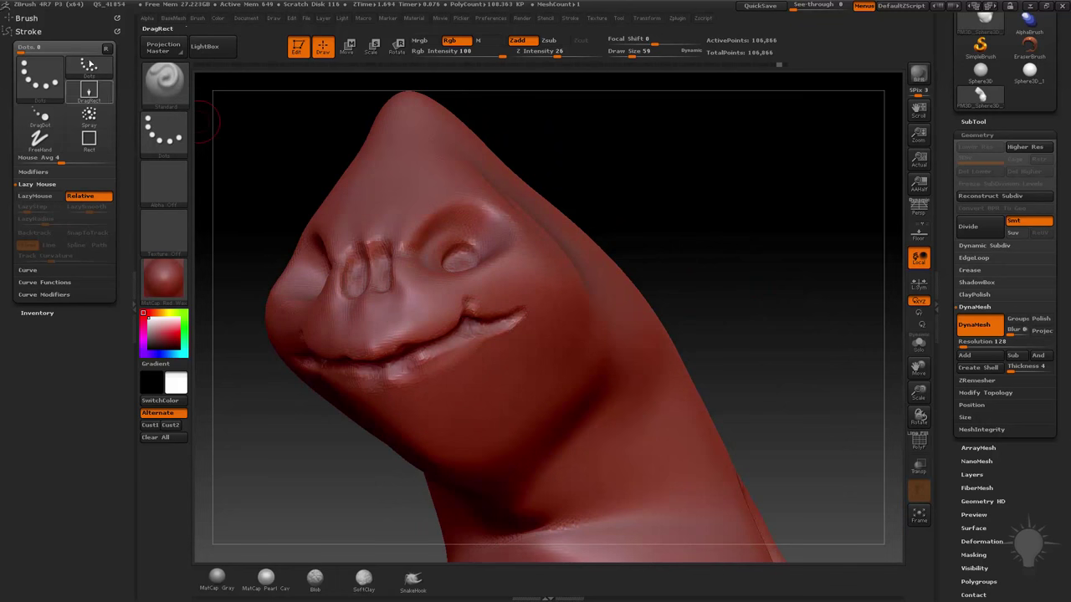
- Build up a rounded bulge on the cheeks above the mouth corners with the Clay brush at a draw size of 86
{"action": "left_click", "coordinate": [78, 29]}
{"action": "left_click", "coordinate": [46, 18]}
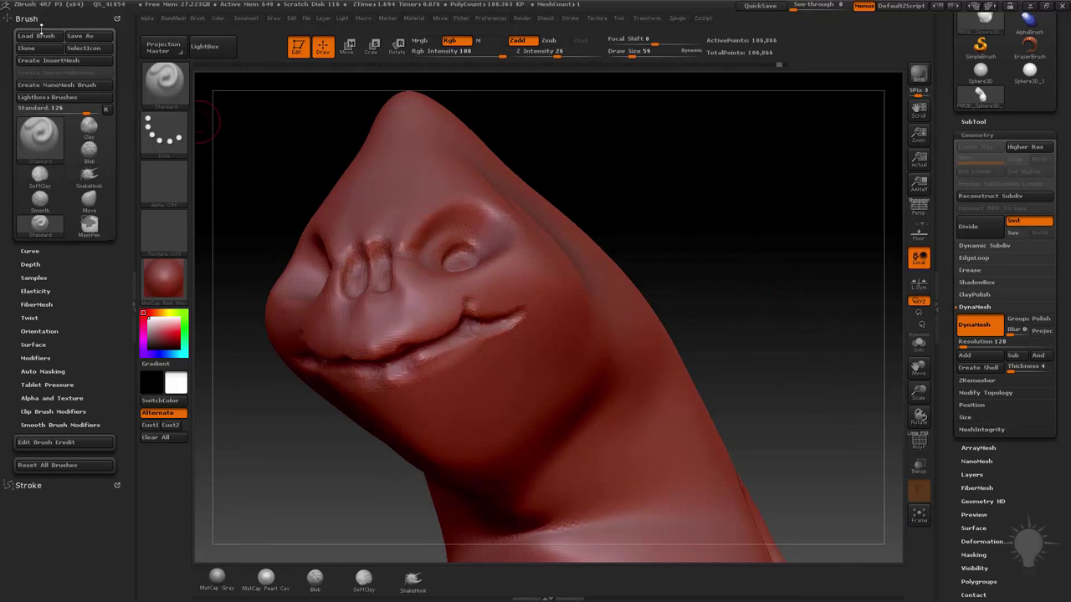
{"action": "left_click", "coordinate": [90, 129]}
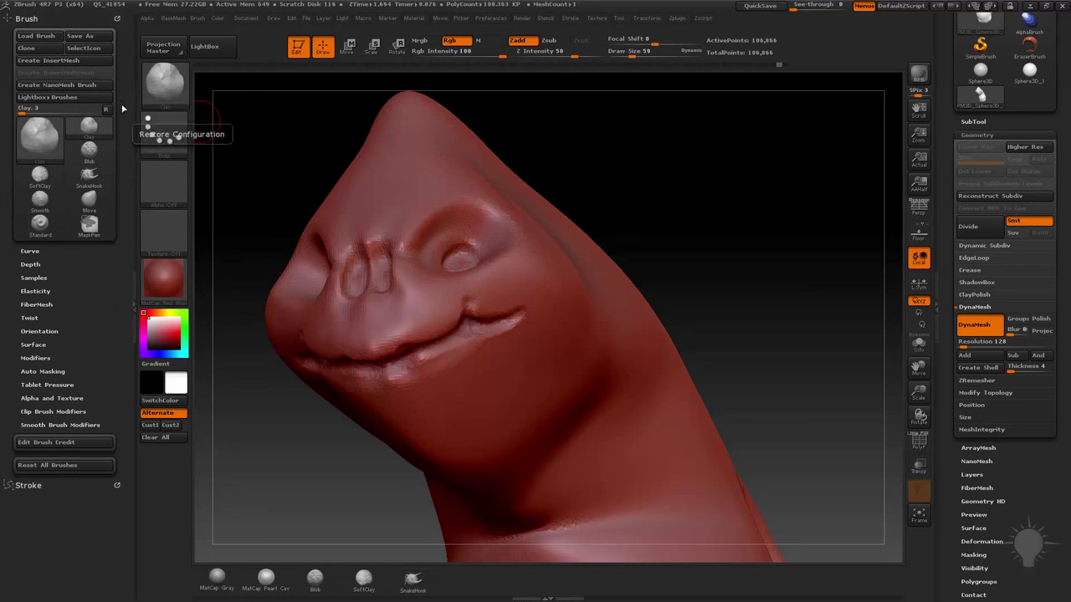
{"action": "key", "text": "b"}
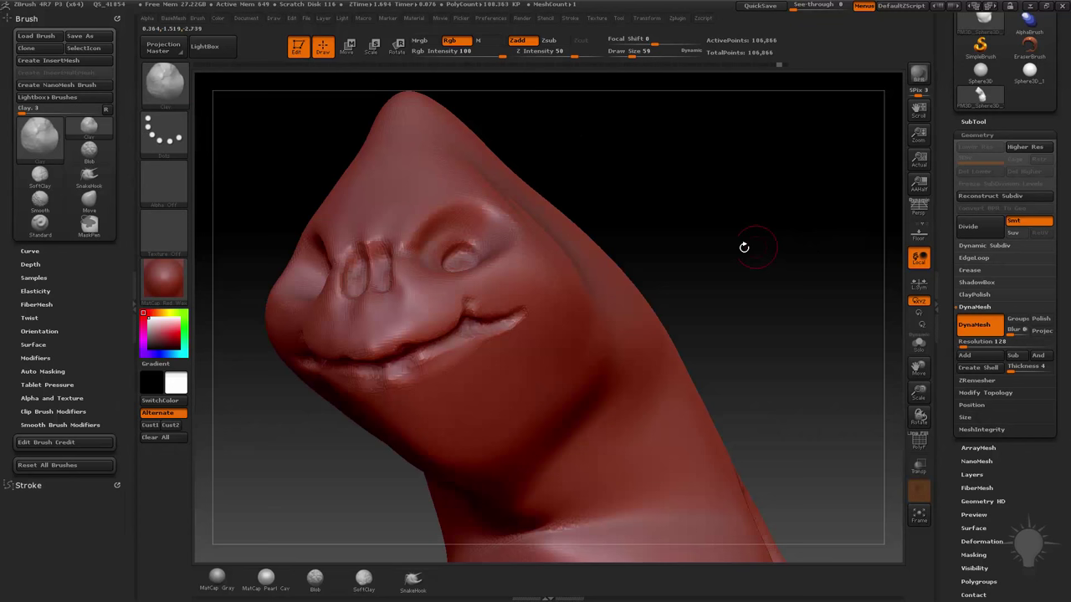
{"action": "mouse_move", "coordinate": [743, 247]}
{"action": "left_mouse_down"}
{"action": "mouse_move", "coordinate": [748, 229]}
{"action": "mouse_move", "coordinate": [486, 278]}
{"action": "mouse_move", "coordinate": [472, 268]}
{"action": "left_mouse_up"}
{"action": "key", "text": "bracketleft"}
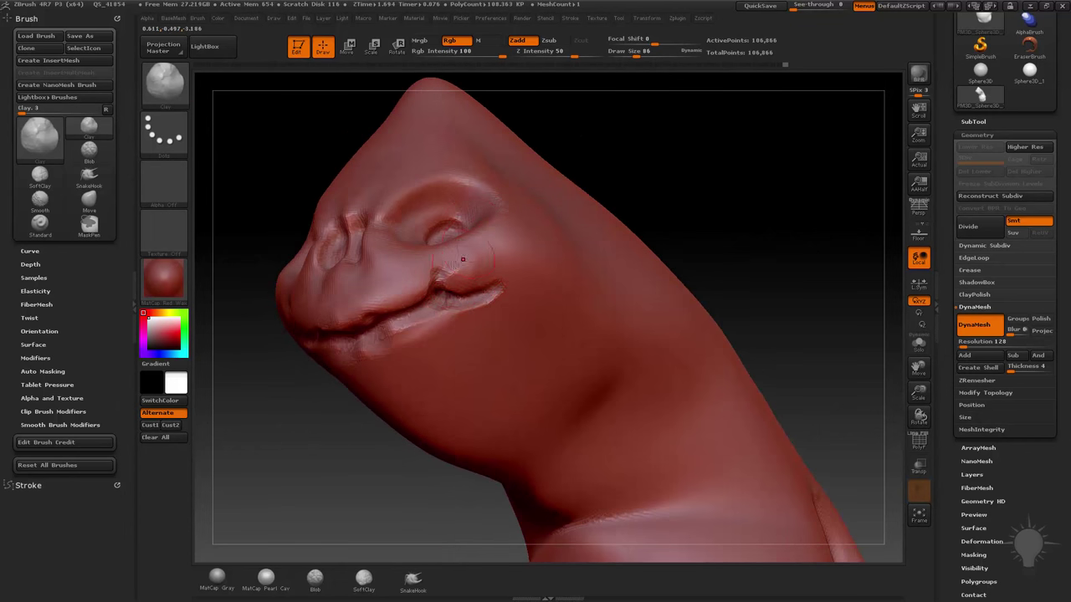
{"action": "left_click_drag", "start_coordinate": [607, 174], "coordinate": [516, 227]}
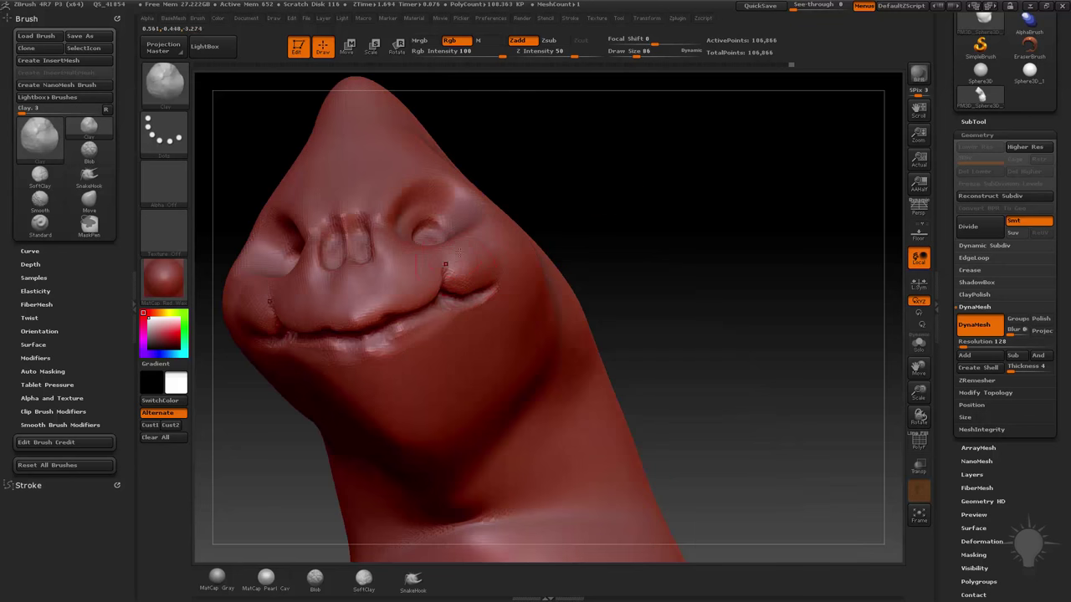
{"action": "left_click_drag", "start_coordinate": [634, 205], "coordinate": [495, 251]}
- Fill out the upper lip and muzzle with the Clay brush, smooth the lip and enlarge the cheek bulges below the eyes
{"action": "mouse_move", "coordinate": [661, 152]}
{"action": "left_mouse_down"}
{"action": "mouse_move", "coordinate": [693, 179]}
{"action": "mouse_move", "coordinate": [753, 196]}
{"action": "left_mouse_up"}
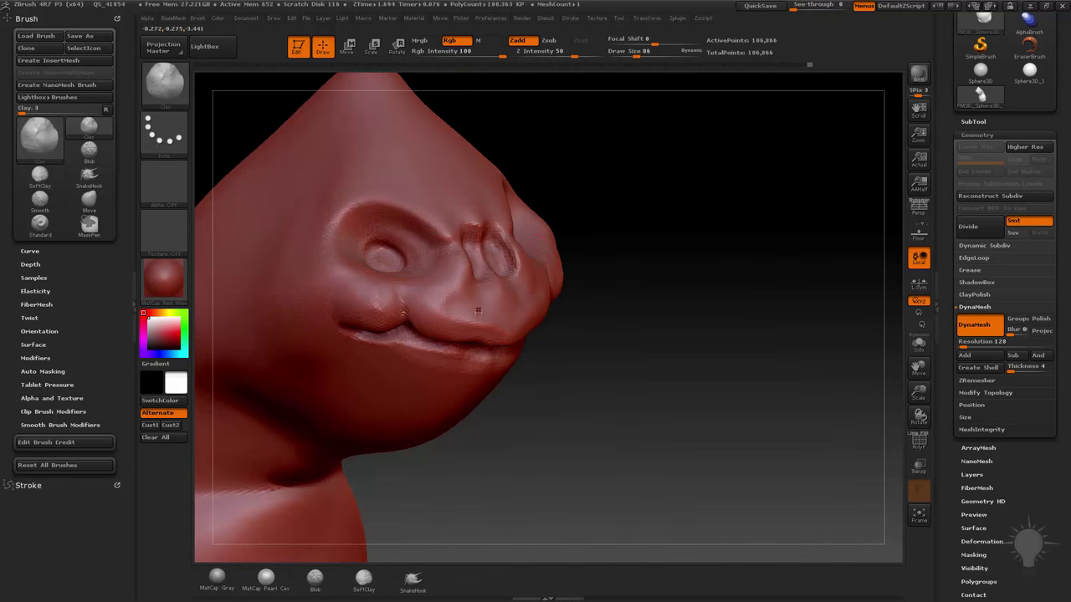
{"action": "mouse_move", "coordinate": [459, 298]}
{"action": "left_mouse_down"}
{"action": "mouse_move", "coordinate": [481, 311]}
{"action": "mouse_move", "coordinate": [490, 292]}
{"action": "mouse_move", "coordinate": [502, 305]}
{"action": "left_mouse_up"}
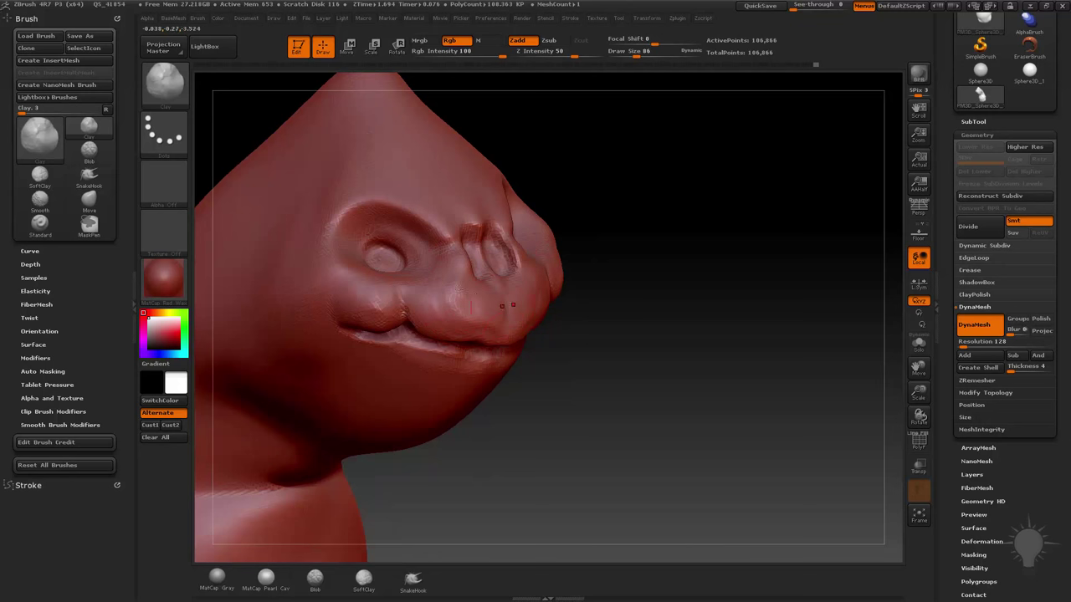
{"action": "left_click_drag", "start_coordinate": [421, 304], "coordinate": [504, 310], "text": "shift"}
{"action": "left_click_drag", "start_coordinate": [681, 263], "coordinate": [461, 330]}
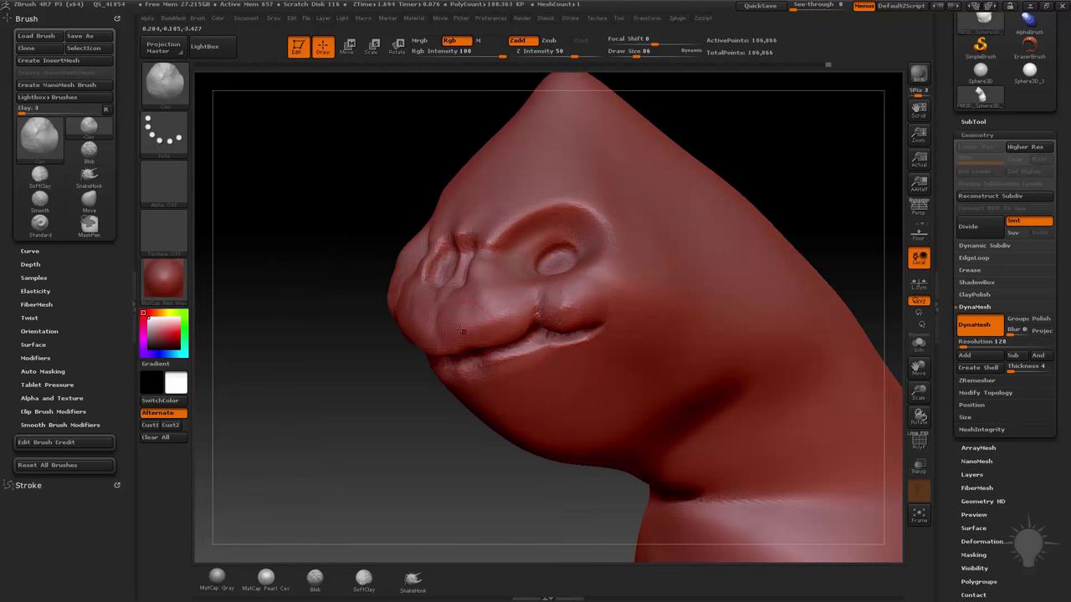
{"action": "left_click_drag", "start_coordinate": [824, 195], "coordinate": [563, 292]}
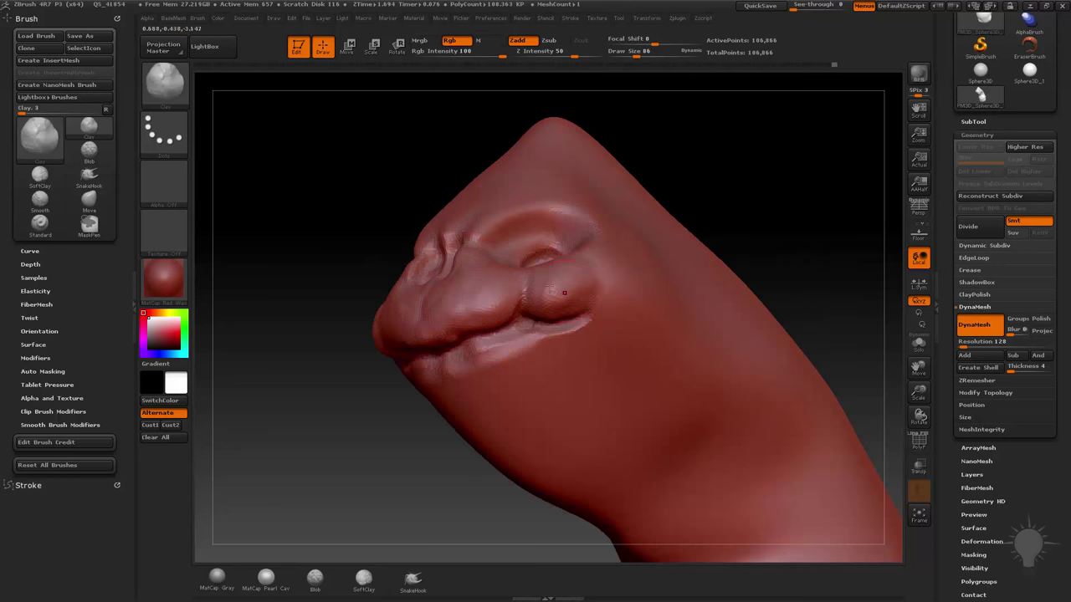
{"action": "mouse_move", "coordinate": [734, 228]}
{"action": "left_mouse_down"}
{"action": "mouse_move", "coordinate": [620, 341]}
{"action": "mouse_move", "coordinate": [643, 304]}
{"action": "mouse_move", "coordinate": [691, 314]}
{"action": "mouse_move", "coordinate": [607, 360]}
{"action": "mouse_move", "coordinate": [577, 285]}
{"action": "left_mouse_up"}
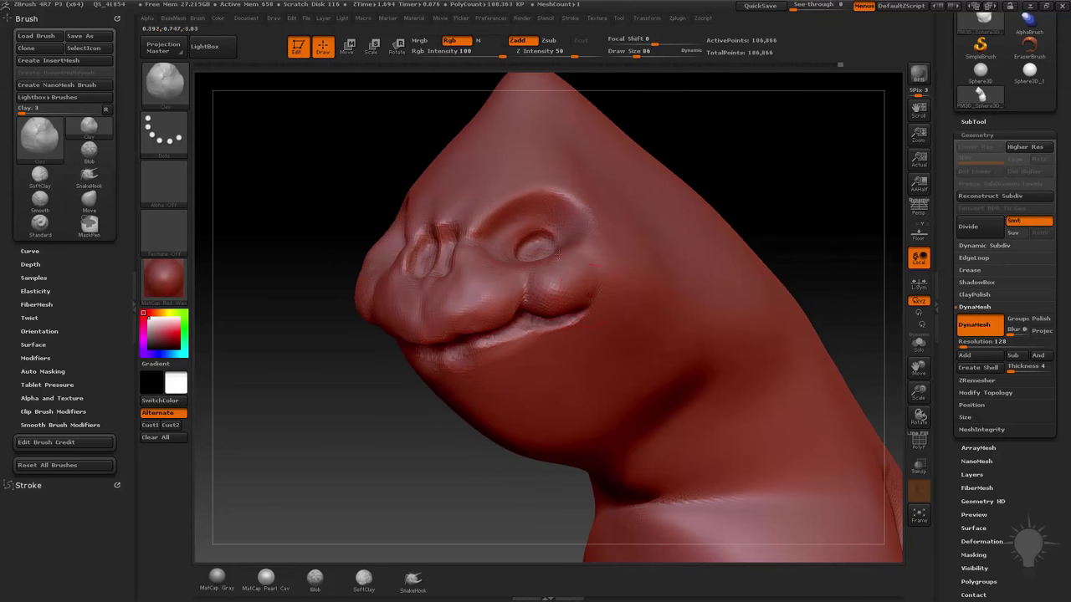
- Build heavy brow ridges above and around the eye sockets with the Clay brush
{"action": "mouse_move", "coordinate": [749, 200]}
{"action": "left_mouse_down"}
{"action": "mouse_move", "coordinate": [783, 189]}
{"action": "mouse_move", "coordinate": [705, 248]}
{"action": "mouse_move", "coordinate": [710, 159]}
{"action": "mouse_move", "coordinate": [669, 193]}
{"action": "left_mouse_up"}
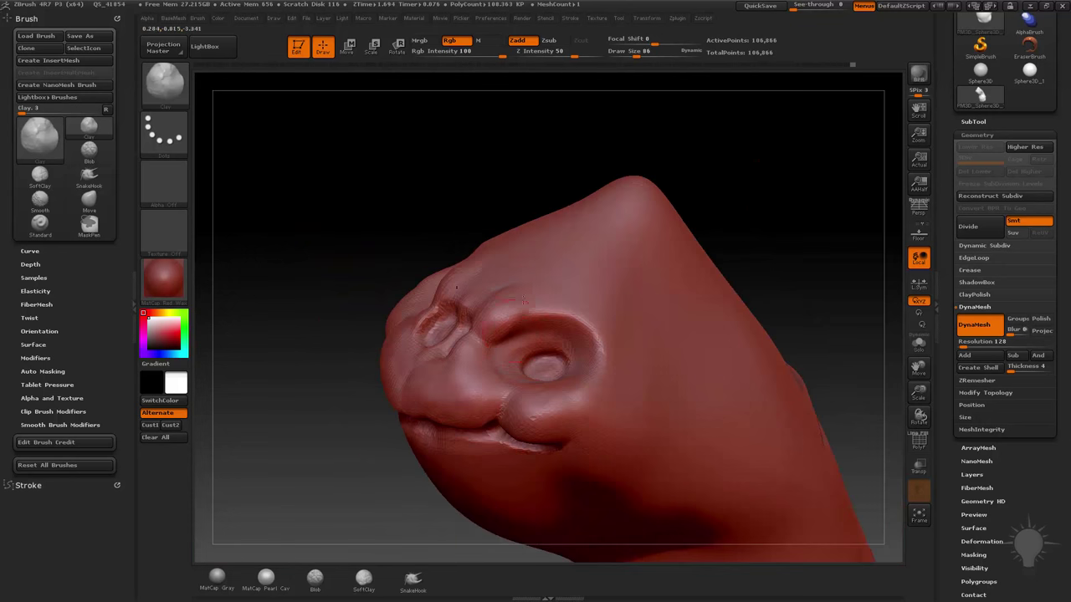
{"action": "mouse_move", "coordinate": [662, 264]}
{"action": "left_mouse_down"}
{"action": "mouse_move", "coordinate": [521, 315]}
{"action": "mouse_move", "coordinate": [649, 224]}
{"action": "mouse_move", "coordinate": [736, 272]}
{"action": "mouse_move", "coordinate": [537, 303]}
{"action": "mouse_move", "coordinate": [651, 292]}
{"action": "left_mouse_up"}
{"action": "left_click_drag", "start_coordinate": [662, 354], "coordinate": [623, 343]}
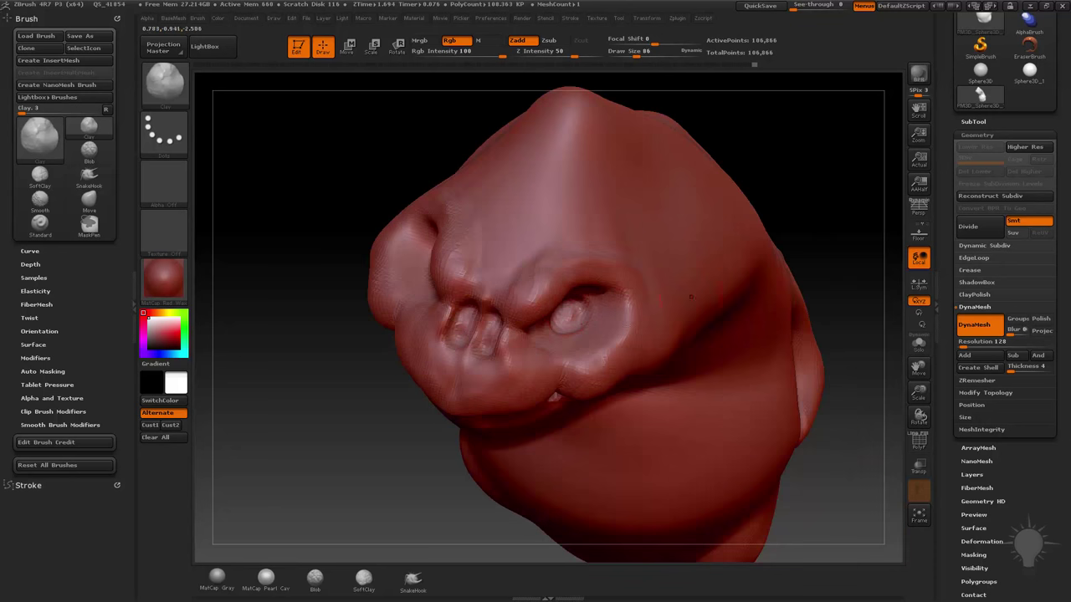
{"action": "left_click_drag", "start_coordinate": [835, 227], "coordinate": [635, 346]}
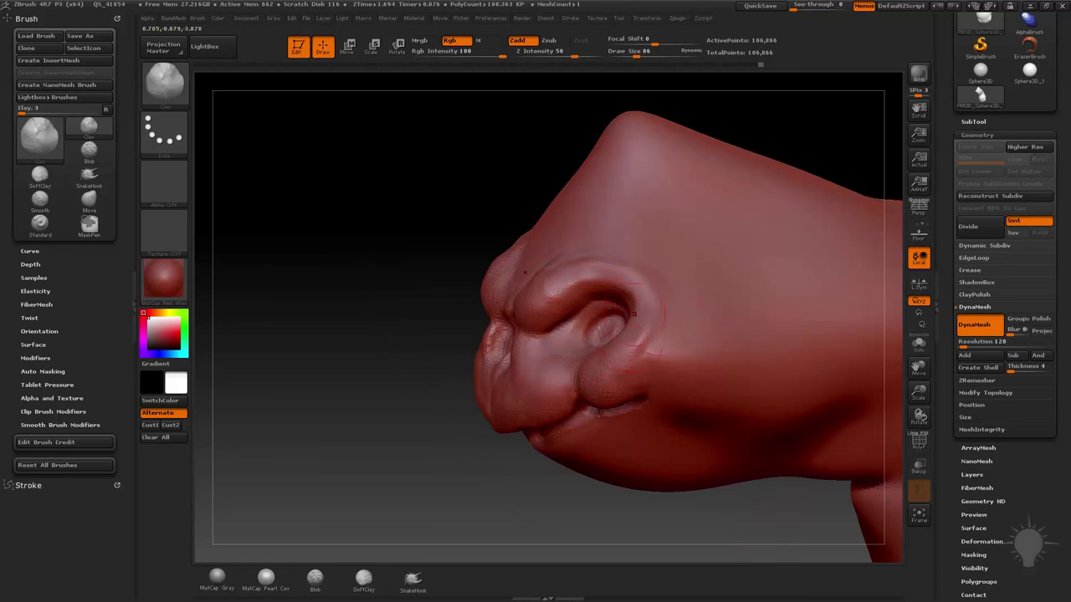
{"action": "mouse_move", "coordinate": [824, 154]}
{"action": "left_mouse_down"}
{"action": "mouse_move", "coordinate": [767, 118]}
{"action": "mouse_move", "coordinate": [833, 143]}
{"action": "mouse_move", "coordinate": [794, 151]}
{"action": "mouse_move", "coordinate": [820, 112]}
{"action": "mouse_move", "coordinate": [820, 148]}
{"action": "mouse_move", "coordinate": [351, 293]}
{"action": "mouse_move", "coordinate": [435, 276]}
{"action": "mouse_move", "coordinate": [468, 326]}
{"action": "mouse_move", "coordinate": [458, 320]}
{"action": "mouse_move", "coordinate": [636, 276]}
{"action": "mouse_move", "coordinate": [753, 268]}
{"action": "mouse_move", "coordinate": [816, 289]}
{"action": "mouse_move", "coordinate": [844, 179]}
{"action": "mouse_move", "coordinate": [769, 239]}
{"action": "left_mouse_up"}
{"action": "key", "text": "shift"}
{"action": "mouse_move", "coordinate": [779, 359]}
{"action": "left_mouse_down"}
{"action": "mouse_move", "coordinate": [872, 259]}
{"action": "mouse_move", "coordinate": [820, 232]}
{"action": "mouse_move", "coordinate": [855, 205]}
{"action": "mouse_move", "coordinate": [836, 219]}
{"action": "left_mouse_up"}
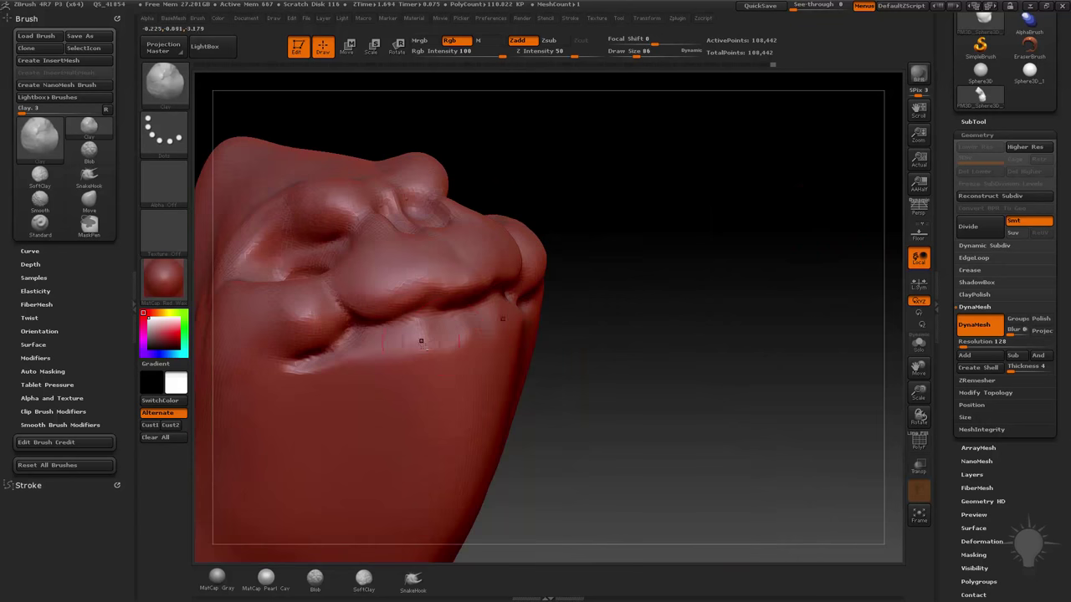
- Define the edge of the lower lip toward the mouth corner with the Standard brush at a draw size of 37
{"action": "key", "text": "b"}
{"action": "key", "text": "s"}
{"action": "key", "text": "t"}
{"action": "mouse_move", "coordinate": [652, 251]}
{"action": "left_mouse_down"}
{"action": "mouse_move", "coordinate": [518, 311]}
{"action": "mouse_move", "coordinate": [590, 311]}
{"action": "left_mouse_up"}
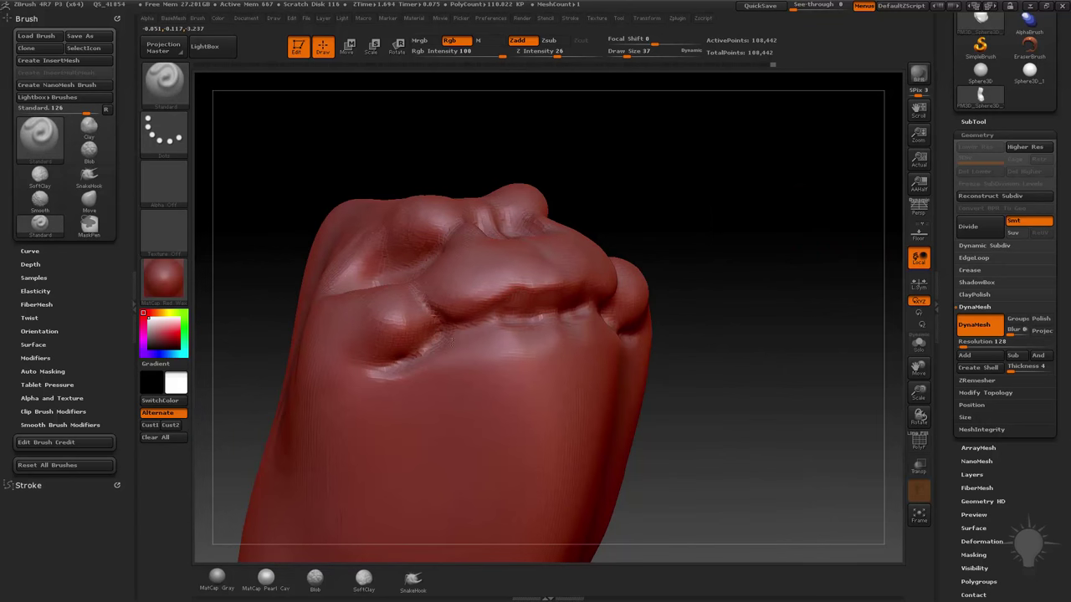
{"action": "left_click_drag", "start_coordinate": [480, 327], "coordinate": [431, 358]}
{"action": "left_click_drag", "start_coordinate": [589, 273], "coordinate": [378, 383]}
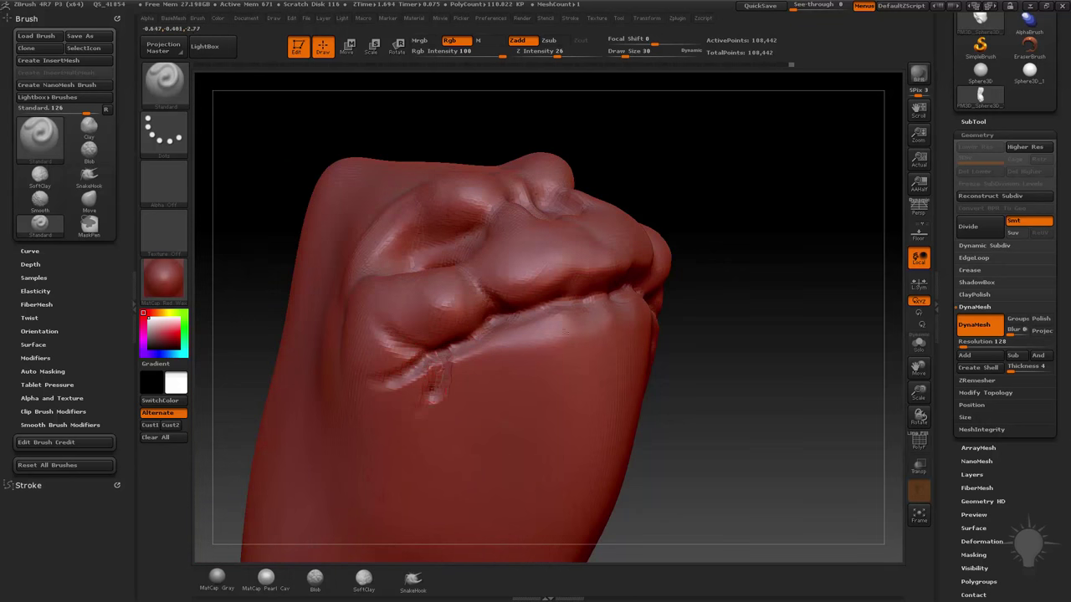
- Deepen the small crease below the mouth corner with the Standard brush at draw size 30, raising the Z Intensity to 32
{"action": "left_click_drag", "start_coordinate": [545, 333], "coordinate": [426, 376]}
{"action": "key", "text": "shift"}
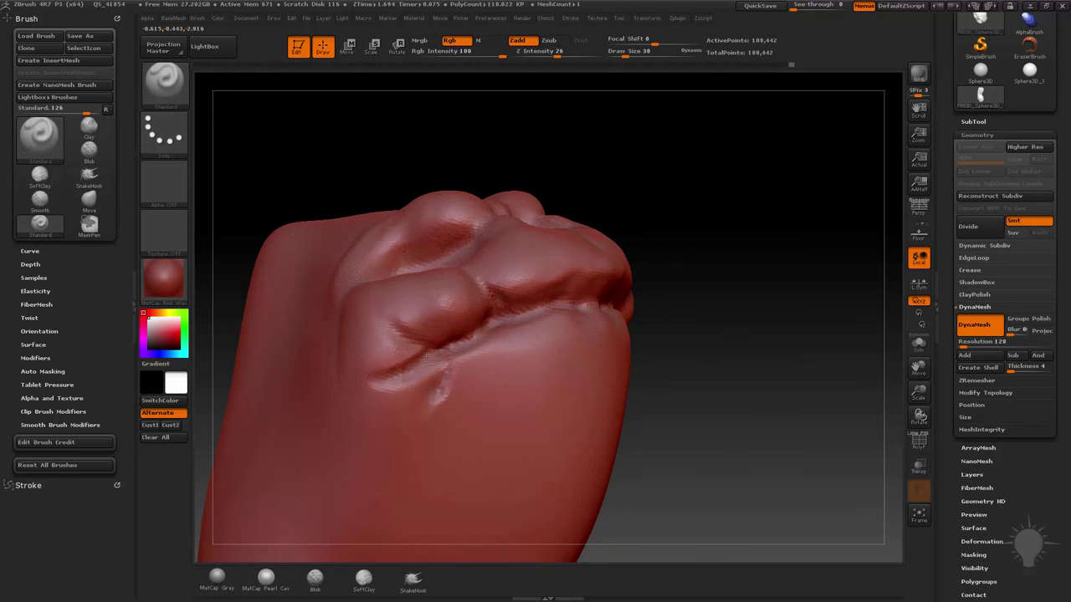
{"action": "left_click_drag", "start_coordinate": [644, 163], "coordinate": [559, 87]}
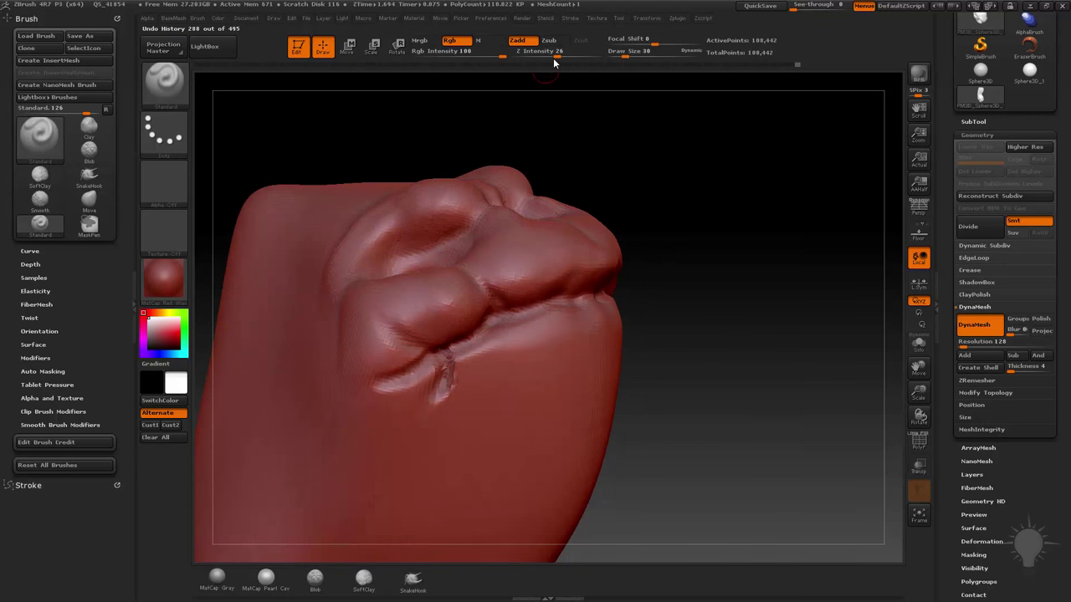
{"action": "left_click_drag", "start_coordinate": [539, 51], "coordinate": [545, 51]}
{"action": "left_click_drag", "start_coordinate": [640, 107], "coordinate": [490, 381]}
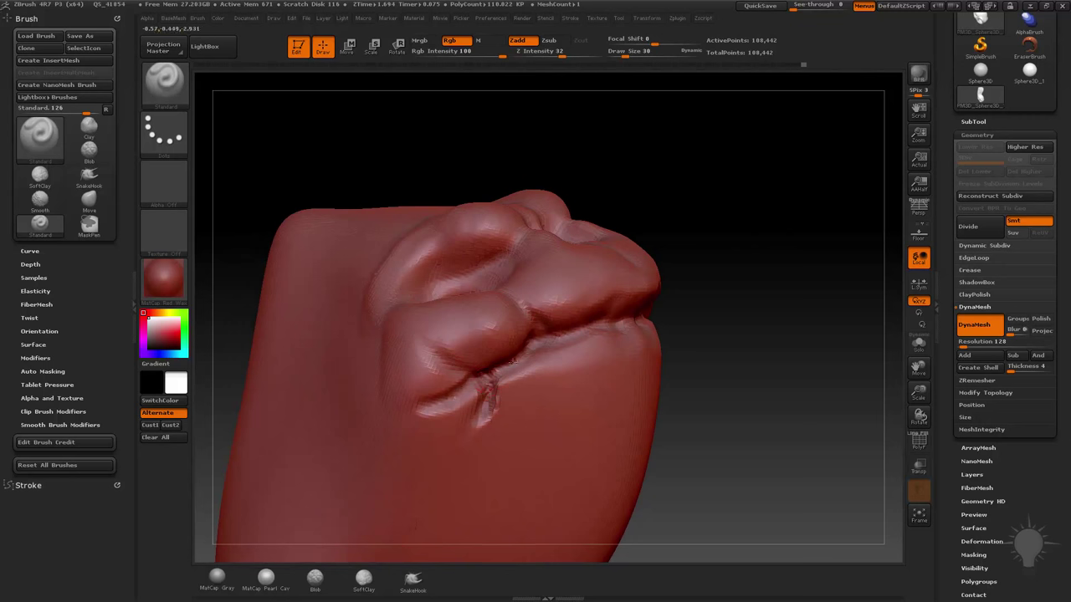
- Smooth the creases around and below the mouth corner
{"action": "left_click_drag", "start_coordinate": [696, 297], "coordinate": [477, 377]}
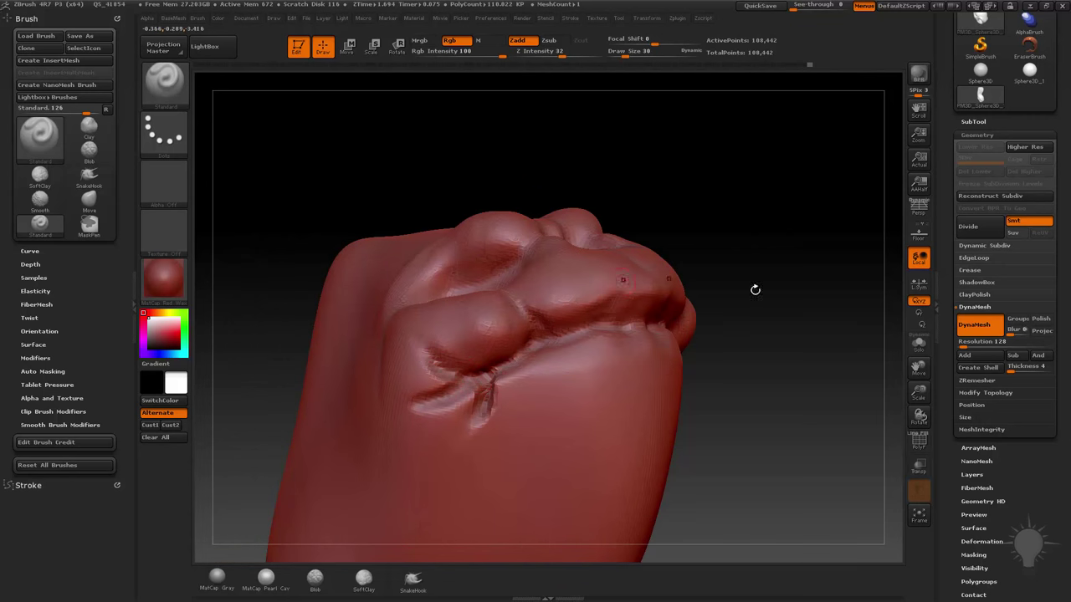
{"action": "left_click_drag", "start_coordinate": [828, 408], "coordinate": [519, 363]}
{"action": "key", "text": "shift"}
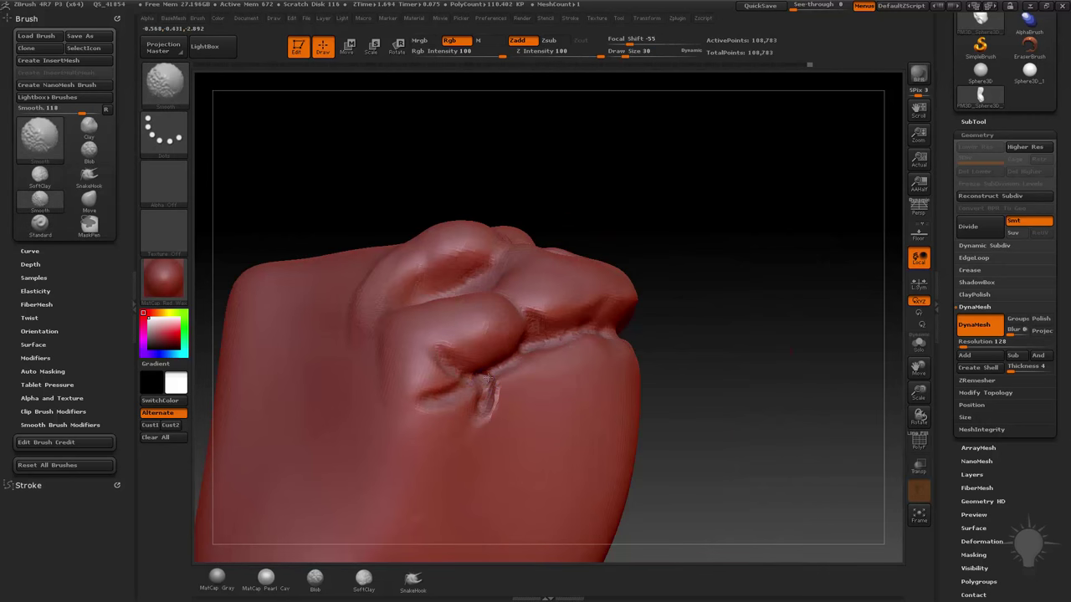
- Build a rounded bulge below the mouth corner with the Clay brush at draw size 82
{"action": "key", "text": "b"}
{"action": "key", "text": "c"}
{"action": "key", "text": "l"}
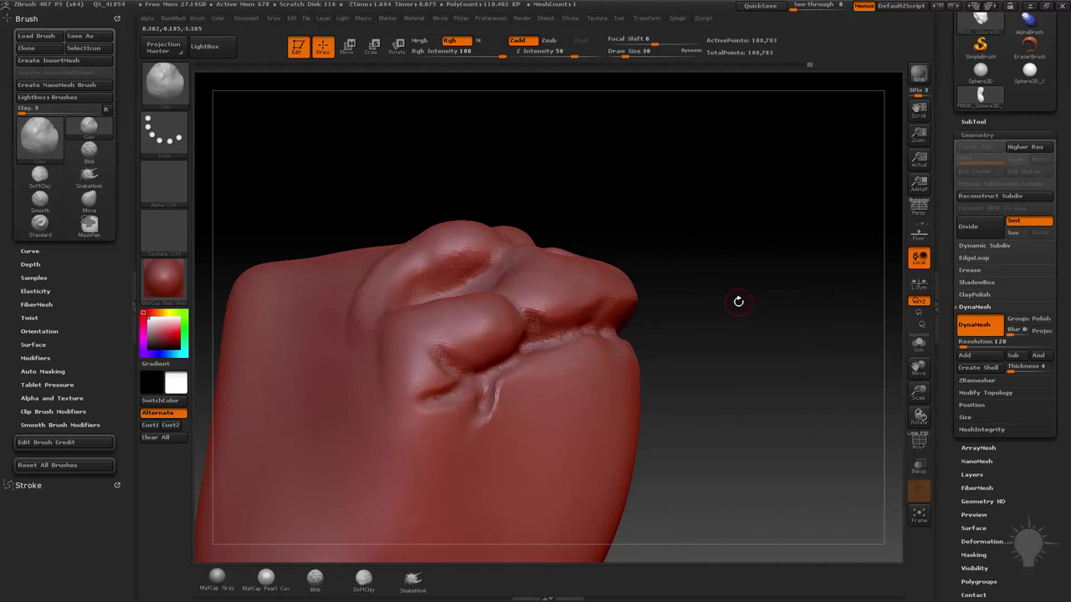
{"action": "key", "text": "s"}
{"action": "mouse_move", "coordinate": [466, 366]}
{"action": "left_mouse_down"}
{"action": "mouse_move", "coordinate": [474, 369]}
{"action": "mouse_move", "coordinate": [443, 331]}
{"action": "left_mouse_up"}
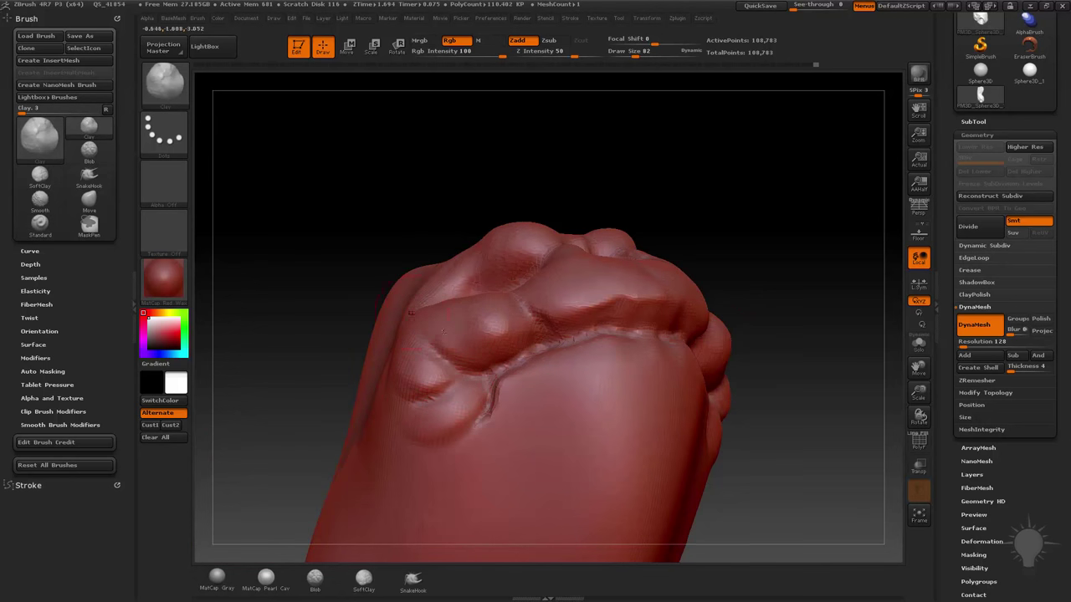
{"action": "left_click_drag", "start_coordinate": [799, 306], "coordinate": [648, 338]}
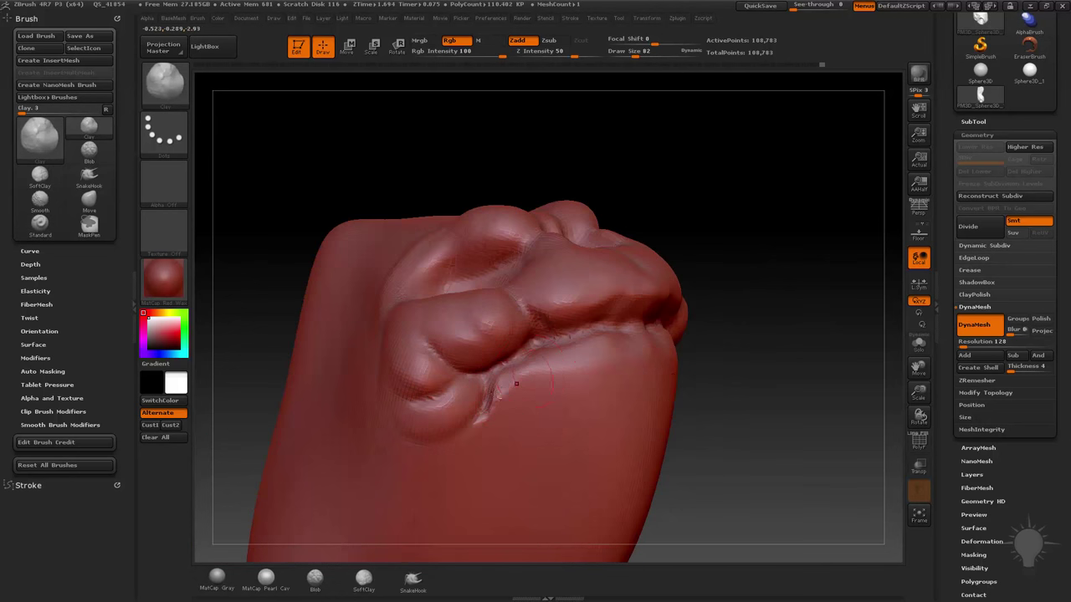
- Smooth the surface beside the mouth corner and build up a full lower lip with the Clay brush
{"action": "mouse_move", "coordinate": [485, 385]}
{"action": "left_mouse_down", "text": "shift"}
{"action": "mouse_move", "coordinate": [465, 375]}
{"action": "mouse_move", "coordinate": [490, 399]}
{"action": "mouse_move", "coordinate": [582, 353]}
{"action": "left_mouse_up", "text": "shift"}
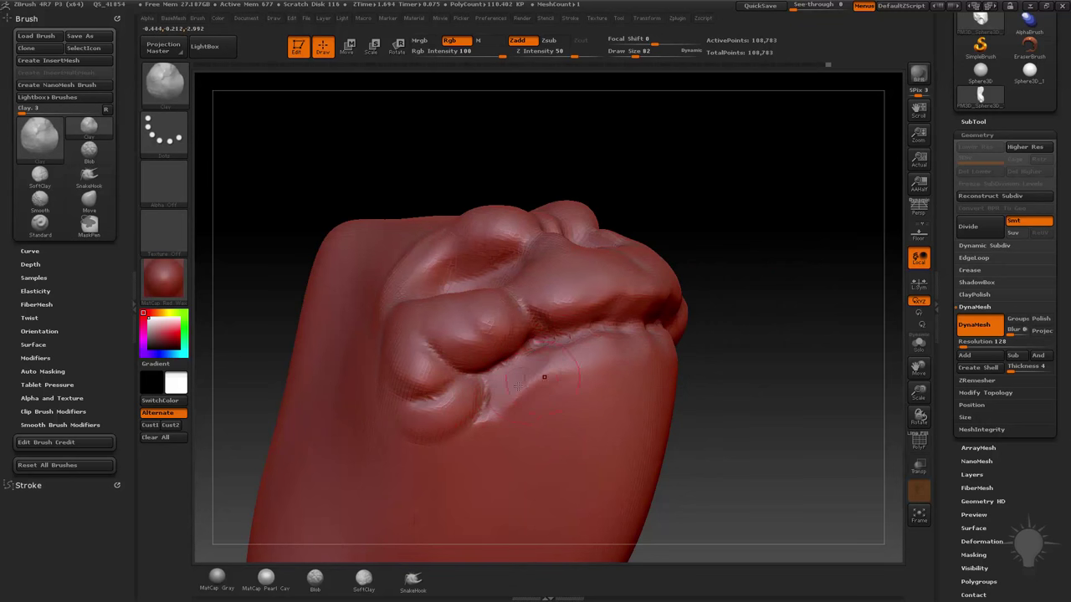
{"action": "left_click_drag", "start_coordinate": [556, 393], "coordinate": [457, 436]}
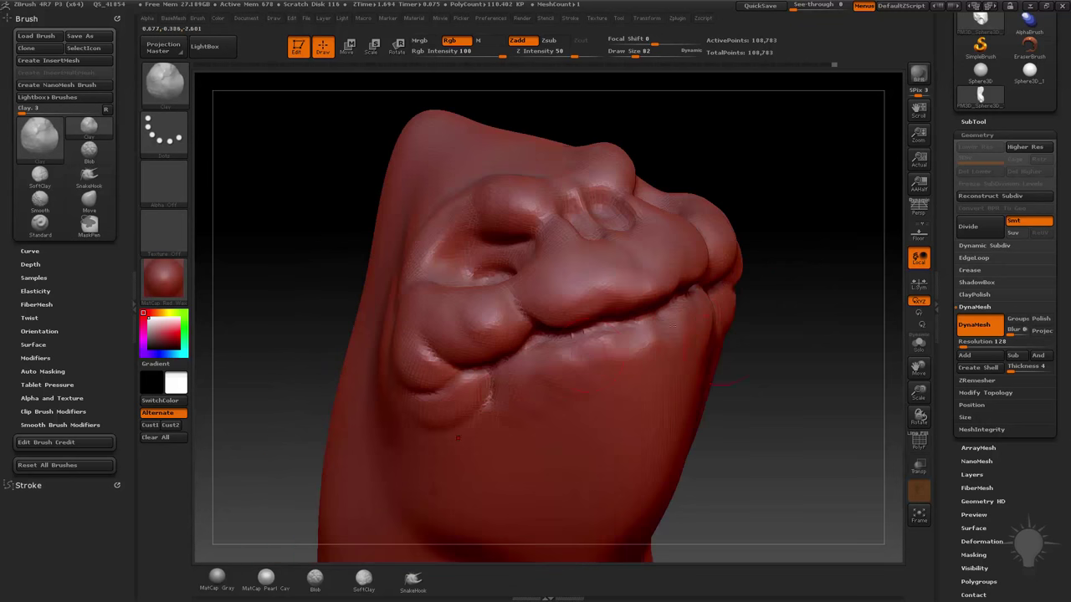
{"action": "mouse_move", "coordinate": [657, 356]}
{"action": "left_mouse_down"}
{"action": "mouse_move", "coordinate": [645, 338]}
{"action": "mouse_move", "coordinate": [673, 331]}
{"action": "mouse_move", "coordinate": [585, 363]}
{"action": "mouse_move", "coordinate": [619, 338]}
{"action": "left_mouse_up"}
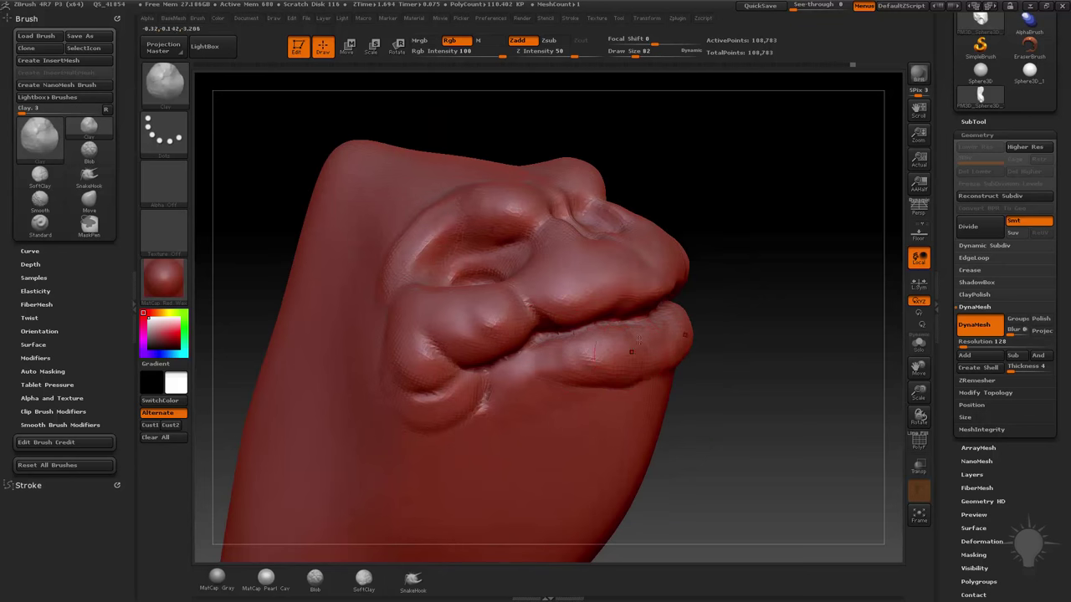
- Define the lower edge of the lower lip with the Standard brush at draw size 32
{"action": "left_click_drag", "start_coordinate": [822, 292], "coordinate": [736, 301]}
{"action": "key", "text": "b"}
{"action": "key", "text": "s"}
{"action": "key", "text": "t"}
{"action": "key", "text": "s"}
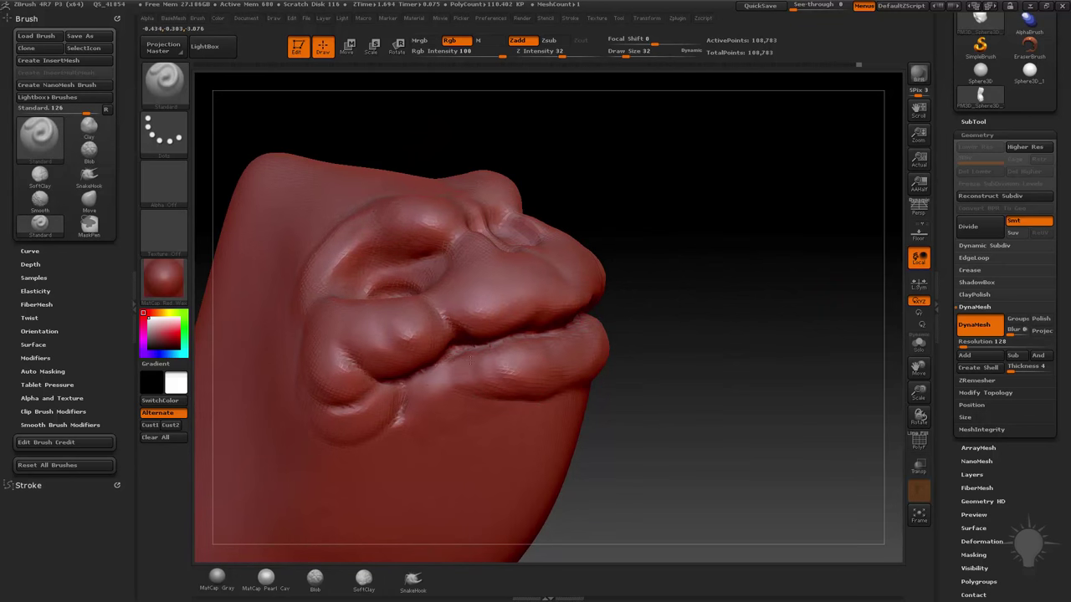
{"action": "right_click_drag", "start_coordinate": [455, 362], "coordinate": [461, 360]}
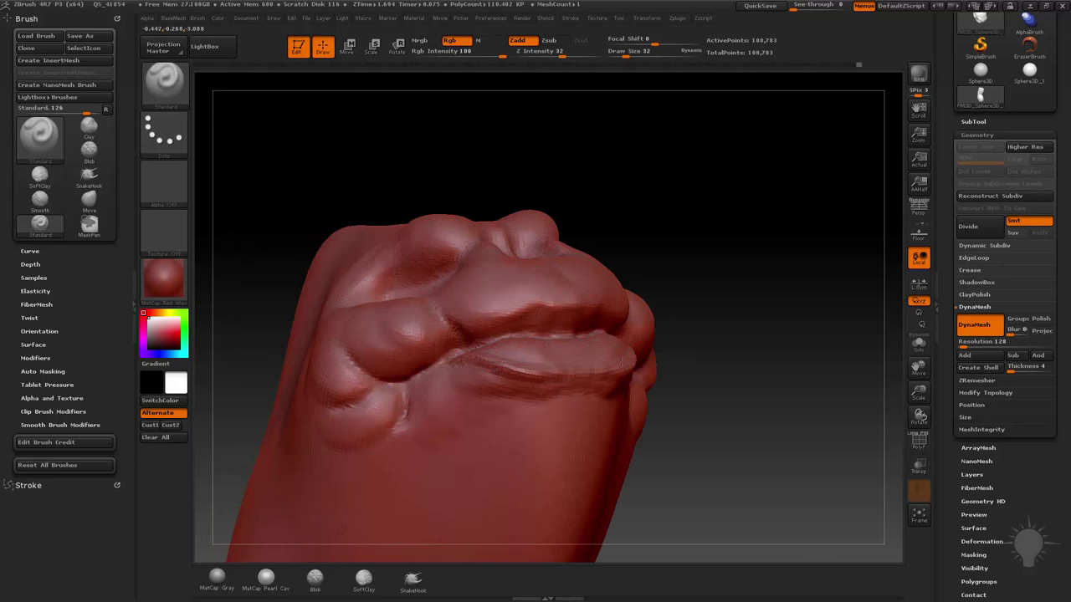
- Reshape the lower lip and the area beneath it with a larger Clay brush
{"action": "left_click_drag", "start_coordinate": [704, 292], "coordinate": [674, 321]}
{"action": "key", "text": "b"}
{"action": "key", "text": "c"}
{"action": "key", "text": "l"}
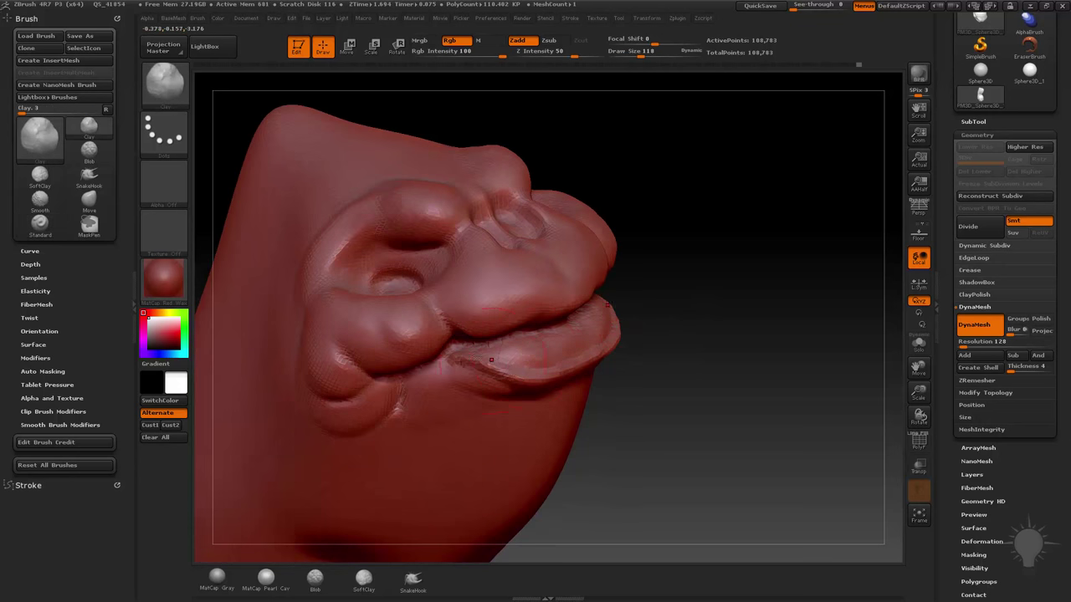
{"action": "right_click_drag", "start_coordinate": [532, 364], "coordinate": [531, 393]}
{"action": "mouse_move", "coordinate": [626, 389]}
{"action": "right_mouse_down"}
{"action": "mouse_move", "coordinate": [667, 391]}
{"action": "mouse_move", "coordinate": [705, 246]}
{"action": "mouse_move", "coordinate": [758, 358]}
{"action": "mouse_move", "coordinate": [562, 405]}
{"action": "right_mouse_up"}
- Pull the mouth corners and lower lip outward with the Move brush at draw size 186
{"action": "key", "text": "s"}
{"action": "left_click_drag", "start_coordinate": [562, 405], "coordinate": [555, 404]}
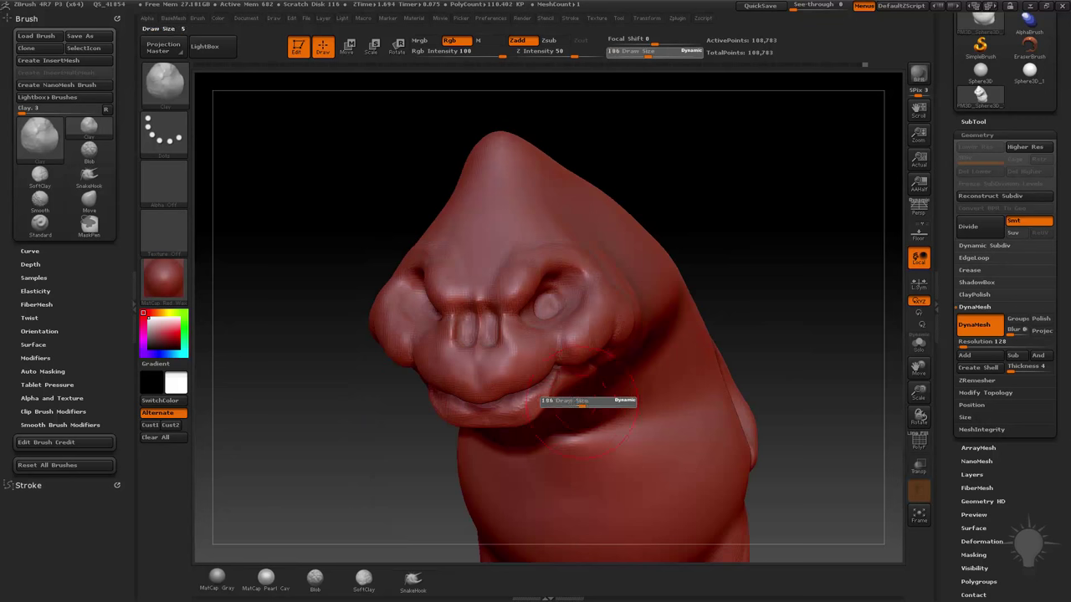
{"action": "key", "text": "b"}
{"action": "key", "text": "m"}
{"action": "key", "text": "v"}
{"action": "left_click_drag", "start_coordinate": [559, 357], "coordinate": [594, 355]}
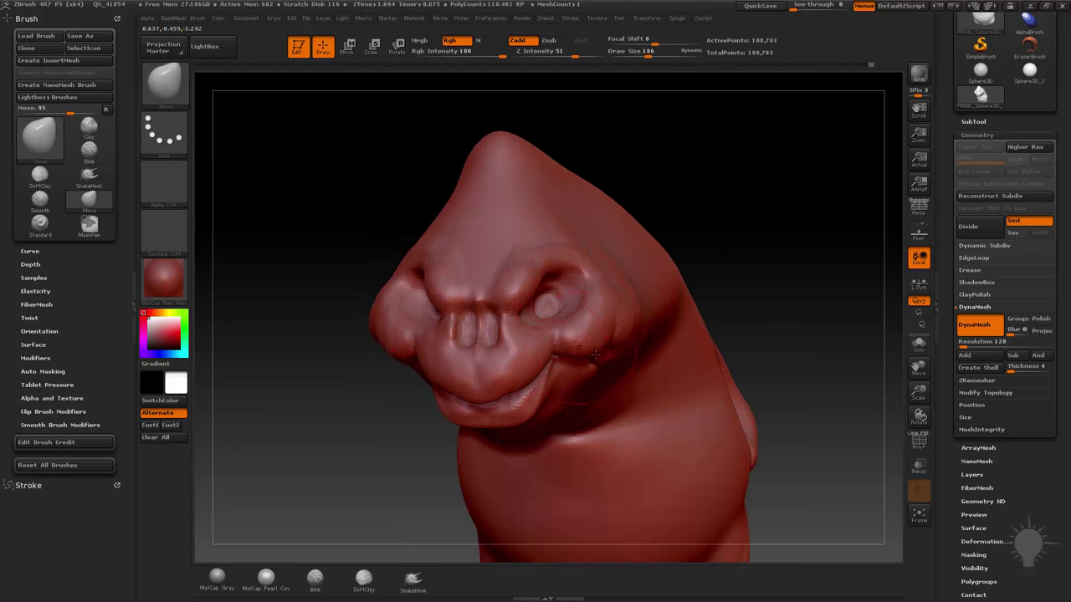
{"action": "left_click_drag", "start_coordinate": [756, 308], "coordinate": [586, 335]}
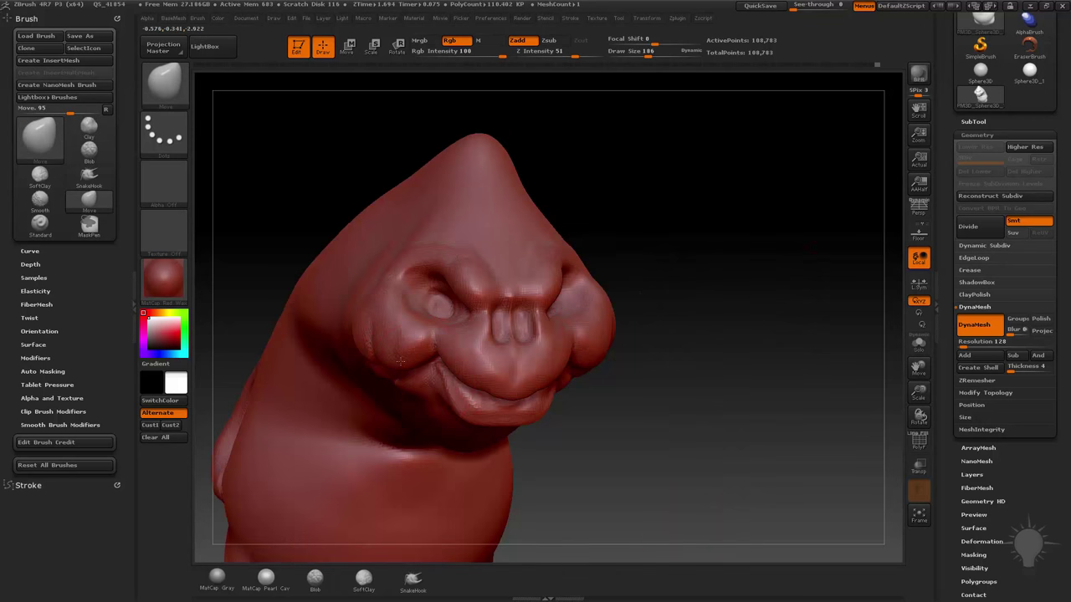
- Adjust the middle of the lower lip from the front with the Move brush at draw size 136
{"action": "left_click_drag", "start_coordinate": [762, 279], "coordinate": [602, 324]}
{"action": "mouse_move", "coordinate": [797, 221]}
{"action": "left_mouse_down"}
{"action": "mouse_move", "coordinate": [789, 209]}
{"action": "mouse_move", "coordinate": [490, 307]}
{"action": "left_mouse_up"}
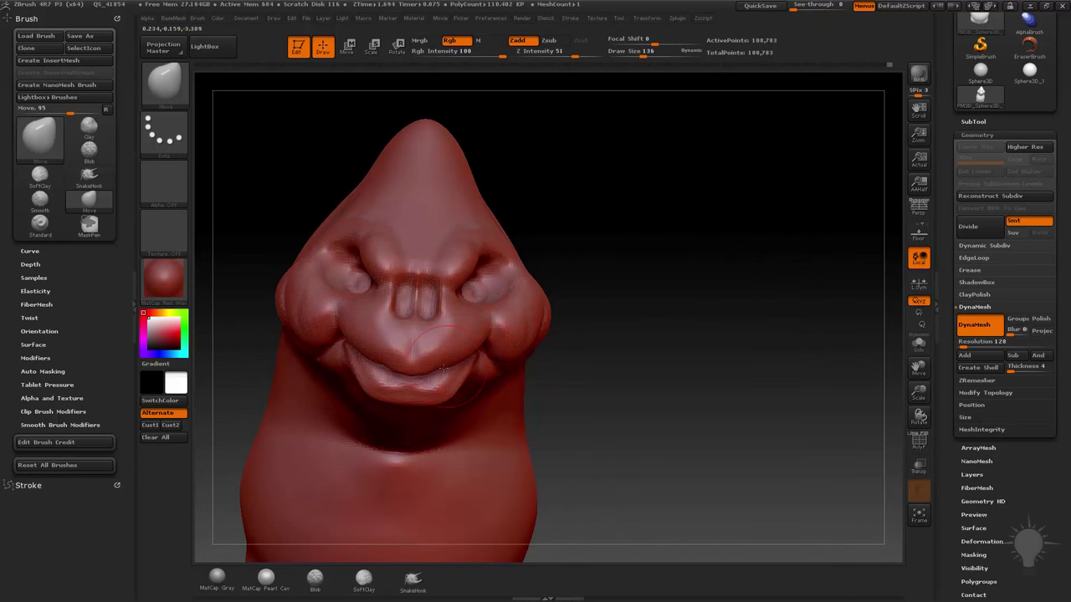
{"action": "left_click_drag", "start_coordinate": [444, 371], "coordinate": [425, 396]}
- Carve a thin curved wrinkle above each brow ridge with the Standard brush at a reduced draw size
{"action": "mouse_move", "coordinate": [768, 315]}
{"action": "left_mouse_down", "text": "alt"}
{"action": "mouse_move", "coordinate": [750, 275]}
{"action": "mouse_move", "coordinate": [670, 209]}
{"action": "mouse_move", "coordinate": [619, 299]}
{"action": "mouse_move", "coordinate": [762, 208]}
{"action": "mouse_move", "coordinate": [618, 372]}
{"action": "left_mouse_up", "text": "alt"}
{"action": "key", "text": "b"}
{"action": "key", "text": "s"}
{"action": "key", "text": "t"}
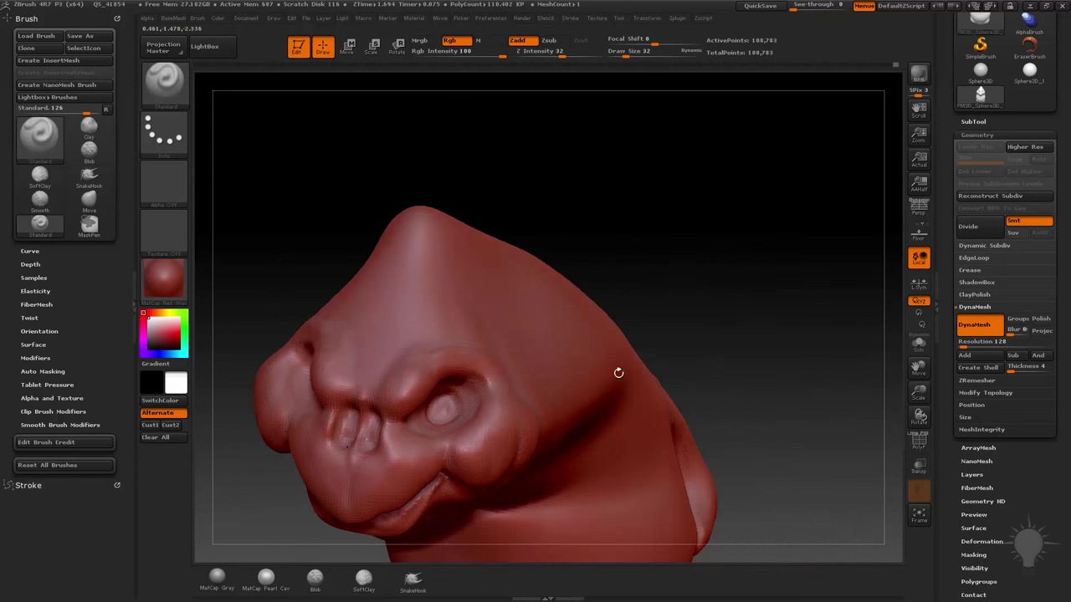
{"action": "mouse_move", "coordinate": [729, 241]}
{"action": "left_mouse_down"}
{"action": "mouse_move", "coordinate": [748, 189]}
{"action": "mouse_move", "coordinate": [447, 341]}
{"action": "left_mouse_up"}
{"action": "key", "text": "bracketleft"}
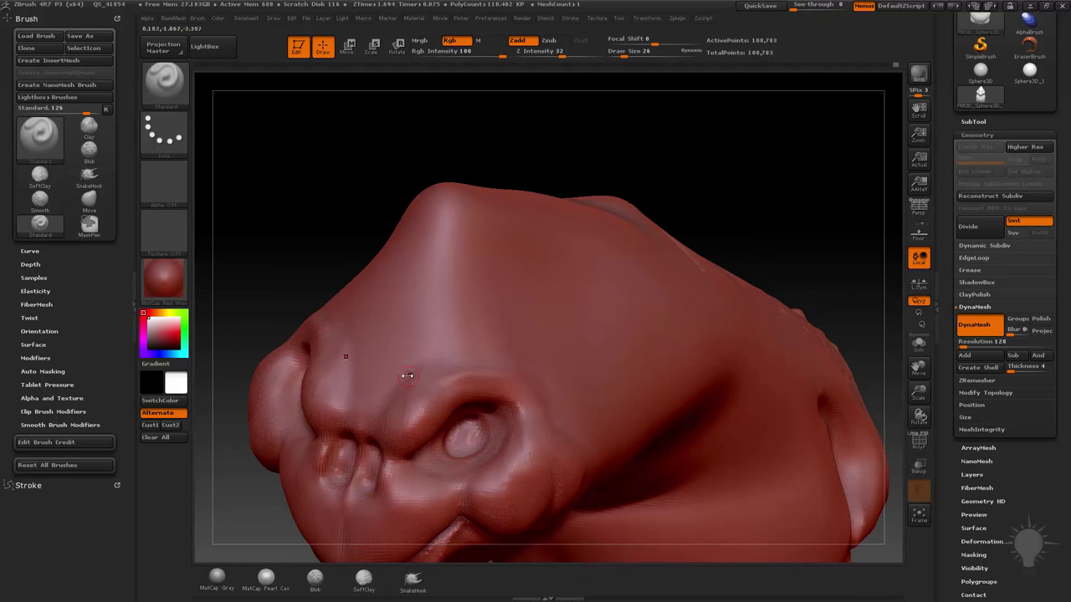
{"action": "left_click_drag", "start_coordinate": [346, 345], "coordinate": [342, 318]}
{"action": "left_click_drag", "start_coordinate": [422, 363], "coordinate": [450, 346]}
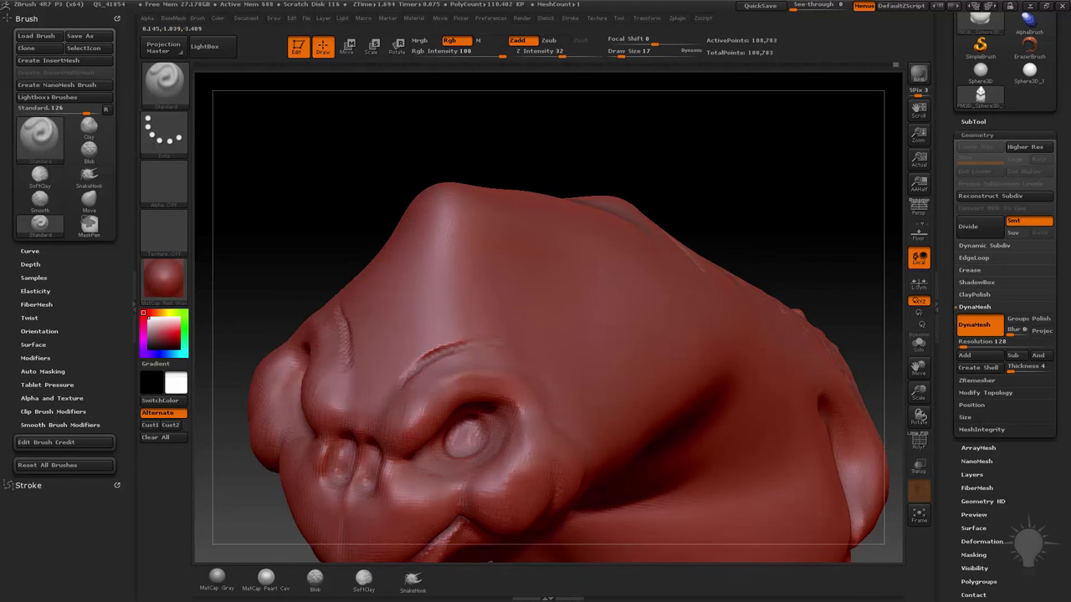
- Extend and deepen the wrinkle above each brow and add a parallel furrow with the Standard brush at draw size 56
{"action": "key", "text": "bracketright"}
{"action": "key", "text": "bracketright"}
{"action": "key", "text": "bracketright"}
{"action": "key", "text": "bracketright"}
{"action": "key", "text": "bracketright"}
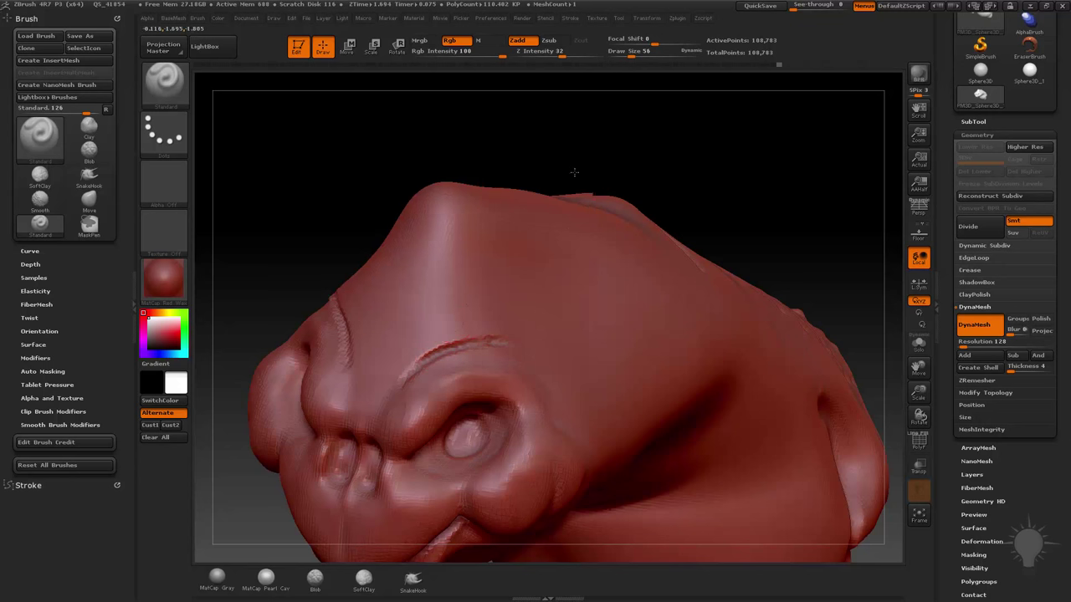
{"action": "mouse_move", "coordinate": [573, 172]}
{"action": "left_mouse_down"}
{"action": "mouse_move", "coordinate": [428, 355]}
{"action": "mouse_move", "coordinate": [431, 370]}
{"action": "mouse_move", "coordinate": [451, 360]}
{"action": "mouse_move", "coordinate": [422, 372]}
{"action": "left_mouse_up"}
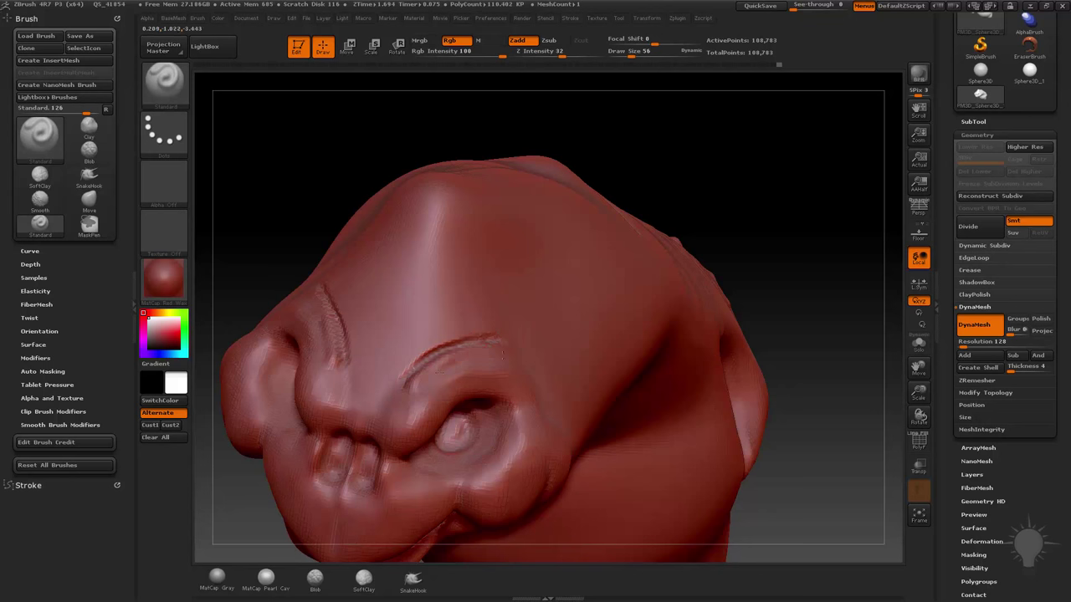
{"action": "left_click_drag", "start_coordinate": [723, 214], "coordinate": [398, 386]}
{"action": "mouse_move", "coordinate": [804, 322]}
{"action": "left_mouse_down"}
{"action": "mouse_move", "coordinate": [399, 394]}
{"action": "mouse_move", "coordinate": [435, 351]}
{"action": "mouse_move", "coordinate": [476, 330]}
{"action": "mouse_move", "coordinate": [399, 383]}
{"action": "mouse_move", "coordinate": [439, 349]}
{"action": "mouse_move", "coordinate": [506, 333]}
{"action": "mouse_move", "coordinate": [493, 329]}
{"action": "left_mouse_up"}
{"action": "left_click_drag", "start_coordinate": [418, 361], "coordinate": [500, 328], "text": "shift"}
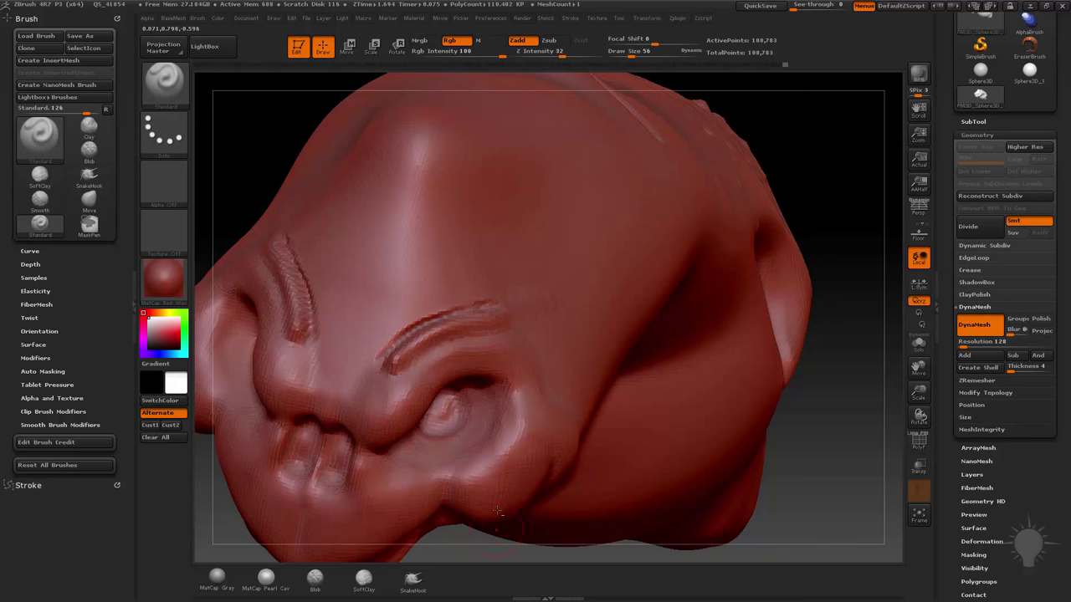
- Stack more curved wrinkle ridges up the forehead with the Clay brush at Z Intensity 100 and draw size 37
{"action": "key", "text": "b"}
{"action": "key", "text": "c"}
{"action": "key", "text": "l"}
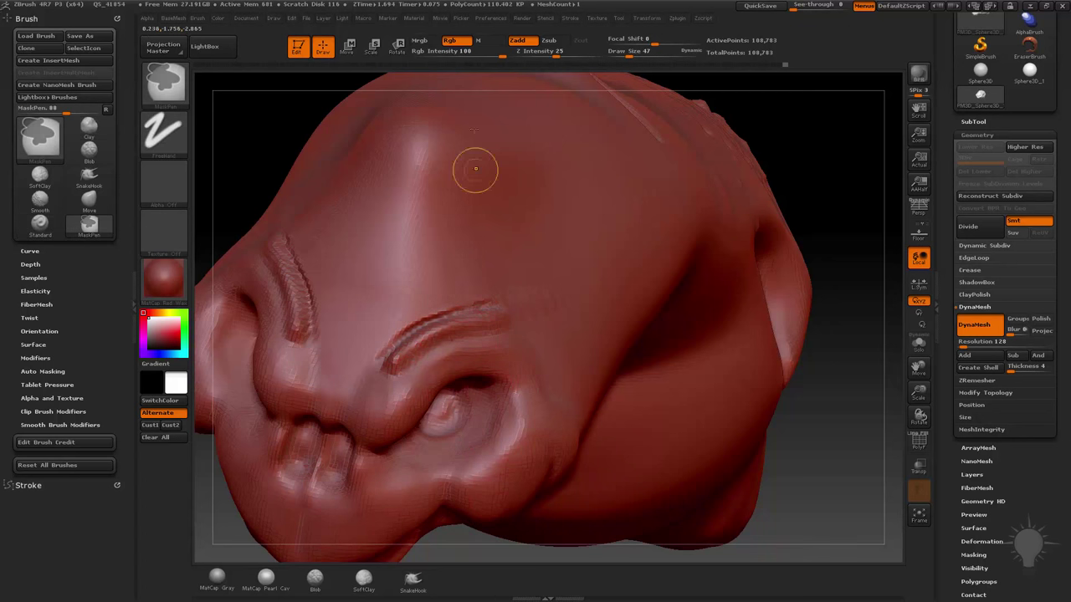
{"action": "left_click_drag", "start_coordinate": [558, 51], "coordinate": [598, 86]}
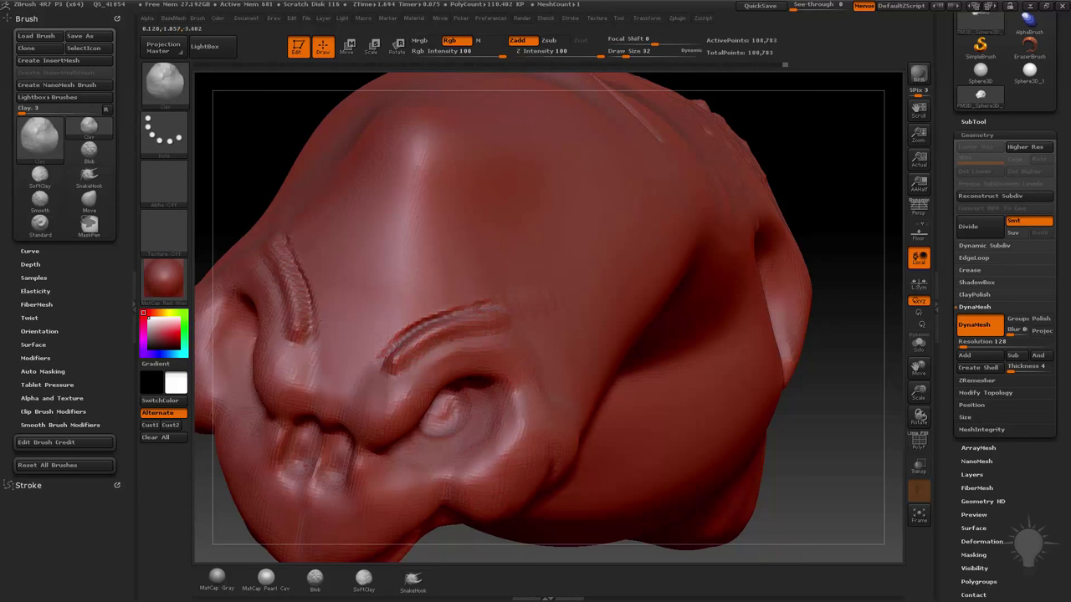
{"action": "key", "text": "s"}
{"action": "left_click_drag", "start_coordinate": [429, 316], "coordinate": [430, 316]}
{"action": "left_click_drag", "start_coordinate": [373, 359], "coordinate": [452, 300]}
{"action": "mouse_move", "coordinate": [389, 358]}
{"action": "left_mouse_down"}
{"action": "mouse_move", "coordinate": [452, 315]}
{"action": "mouse_move", "coordinate": [376, 352]}
{"action": "mouse_move", "coordinate": [477, 300]}
{"action": "mouse_move", "coordinate": [389, 340]}
{"action": "mouse_move", "coordinate": [436, 305]}
{"action": "left_mouse_up"}
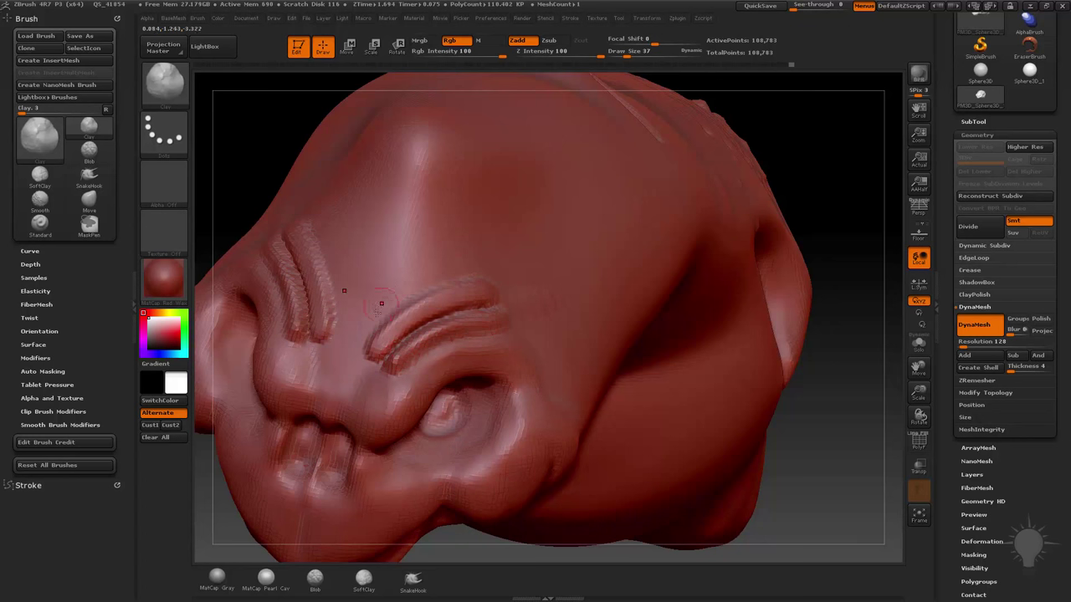
{"action": "mouse_move", "coordinate": [368, 333]}
{"action": "left_mouse_down"}
{"action": "mouse_move", "coordinate": [419, 276]}
{"action": "mouse_move", "coordinate": [439, 281]}
{"action": "mouse_move", "coordinate": [448, 265]}
{"action": "mouse_move", "coordinate": [439, 279]}
{"action": "left_mouse_up"}
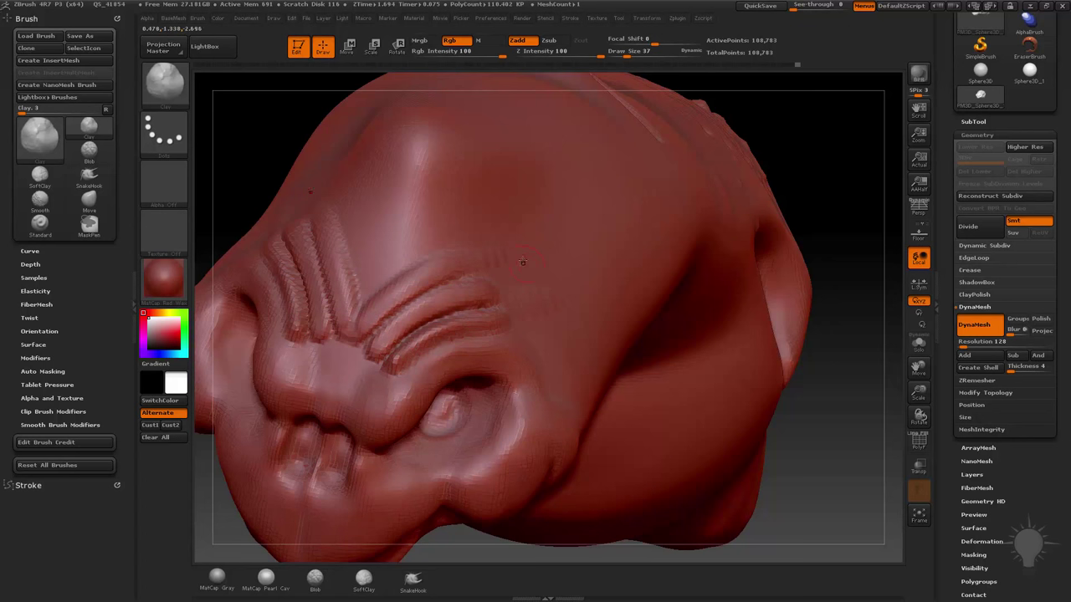
- Carve a small crease in the middle of the forehead with the Standard brush and smooth the surrounding wrinkles
{"action": "key", "text": "b"}
{"action": "key", "text": "s"}
{"action": "key", "text": "t"}
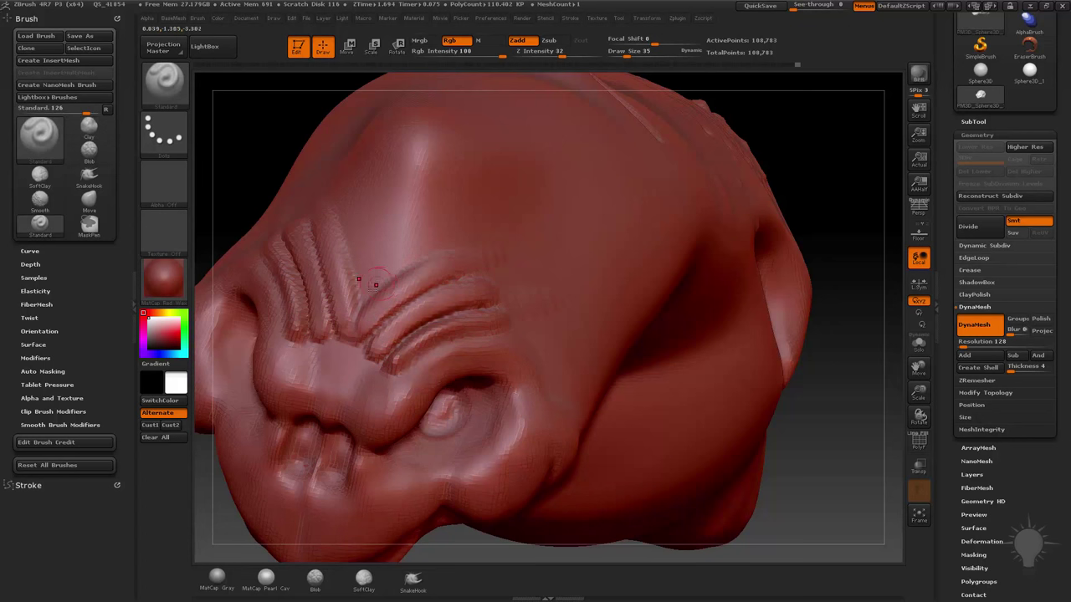
{"action": "mouse_move", "coordinate": [373, 291]}
{"action": "left_mouse_down"}
{"action": "mouse_move", "coordinate": [368, 267]}
{"action": "mouse_move", "coordinate": [449, 247]}
{"action": "mouse_move", "coordinate": [411, 275]}
{"action": "mouse_move", "coordinate": [366, 266]}
{"action": "mouse_move", "coordinate": [355, 244]}
{"action": "mouse_move", "coordinate": [434, 276]}
{"action": "mouse_move", "coordinate": [358, 269]}
{"action": "left_mouse_up"}
{"action": "mouse_move", "coordinate": [849, 148]}
{"action": "left_mouse_down"}
{"action": "mouse_move", "coordinate": [786, 138]}
{"action": "mouse_move", "coordinate": [799, 155]}
{"action": "mouse_move", "coordinate": [786, 139]}
{"action": "mouse_move", "coordinate": [758, 138]}
{"action": "mouse_move", "coordinate": [786, 134]}
{"action": "mouse_move", "coordinate": [692, 175]}
{"action": "left_mouse_up"}
{"action": "mouse_move", "coordinate": [602, 142]}
{"action": "left_mouse_down"}
{"action": "mouse_move", "coordinate": [466, 265]}
{"action": "mouse_move", "coordinate": [381, 292]}
{"action": "mouse_move", "coordinate": [426, 289]}
{"action": "left_mouse_up"}
{"action": "key", "text": "shift"}
{"action": "left_click_drag", "start_coordinate": [585, 510], "coordinate": [395, 326]}
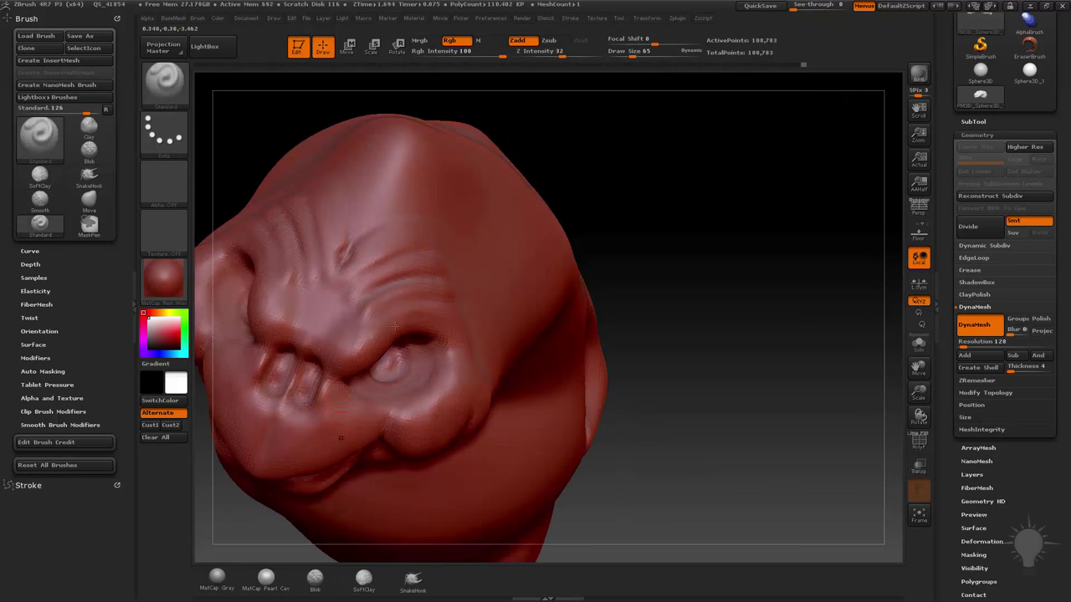
- Cut sharp creases at the inner ends of the brow wrinkles with the Standard brush at draw size 20
{"action": "mouse_move", "coordinate": [694, 209]}
{"action": "left_mouse_down"}
{"action": "mouse_move", "coordinate": [757, 184]}
{"action": "mouse_move", "coordinate": [773, 227]}
{"action": "mouse_move", "coordinate": [492, 308]}
{"action": "left_mouse_up"}
{"action": "mouse_move", "coordinate": [815, 159]}
{"action": "left_mouse_down"}
{"action": "mouse_move", "coordinate": [502, 284]}
{"action": "mouse_move", "coordinate": [413, 350]}
{"action": "left_mouse_up"}
{"action": "key", "text": "s"}
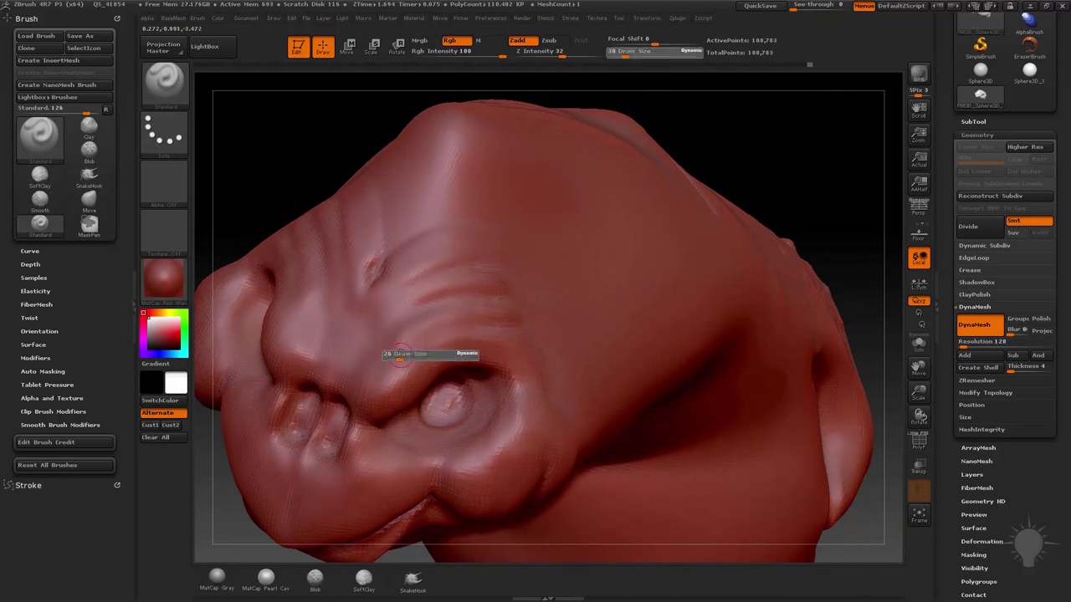
{"action": "left_click", "coordinate": [413, 354]}
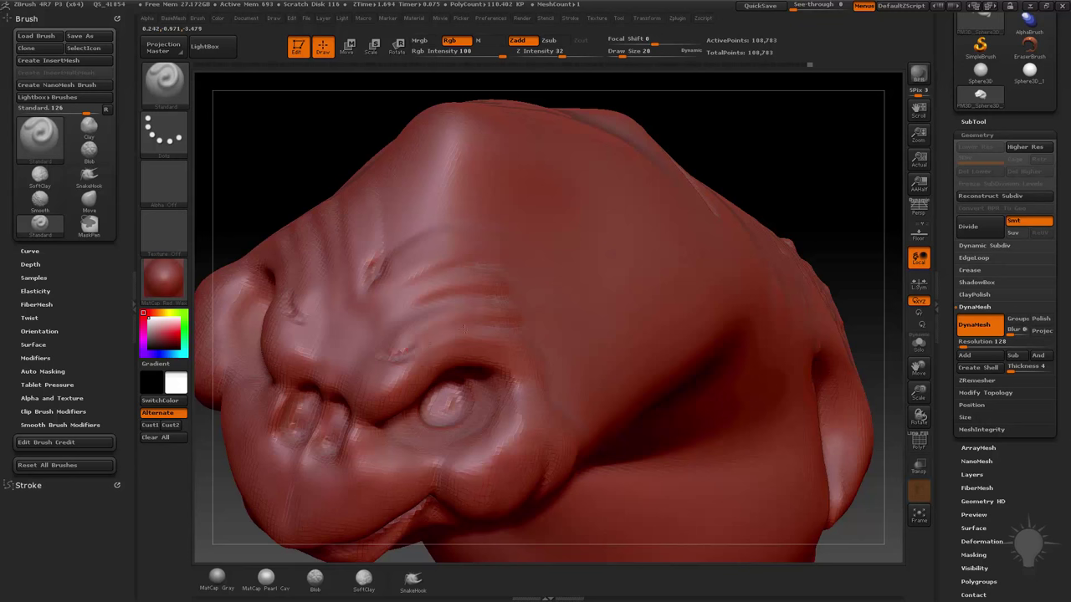
{"action": "left_click_drag", "start_coordinate": [757, 122], "coordinate": [498, 318]}
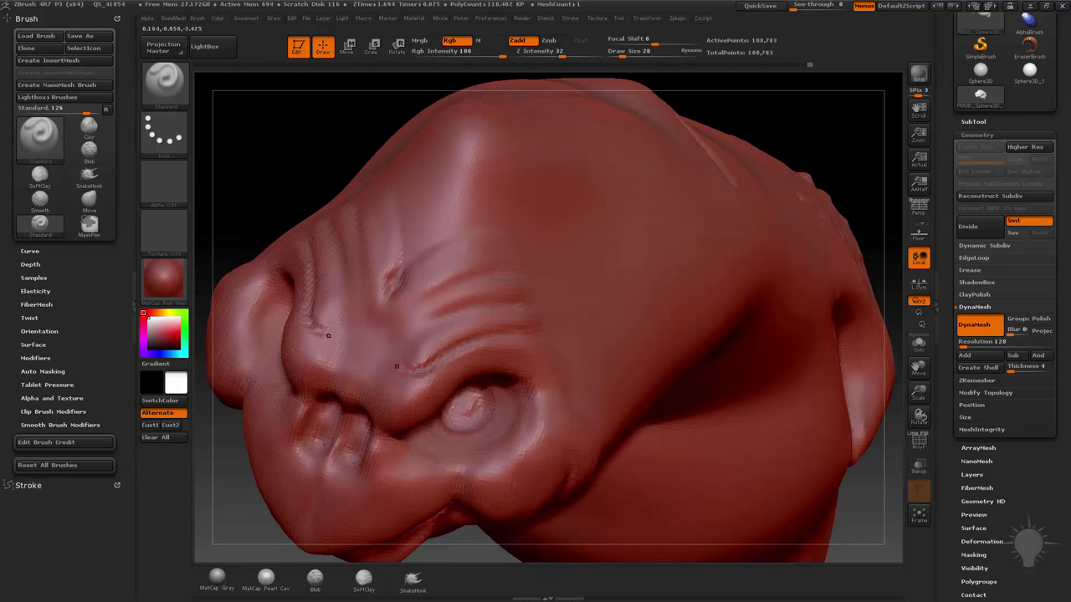
{"action": "left_click_drag", "start_coordinate": [653, 153], "coordinate": [410, 320]}
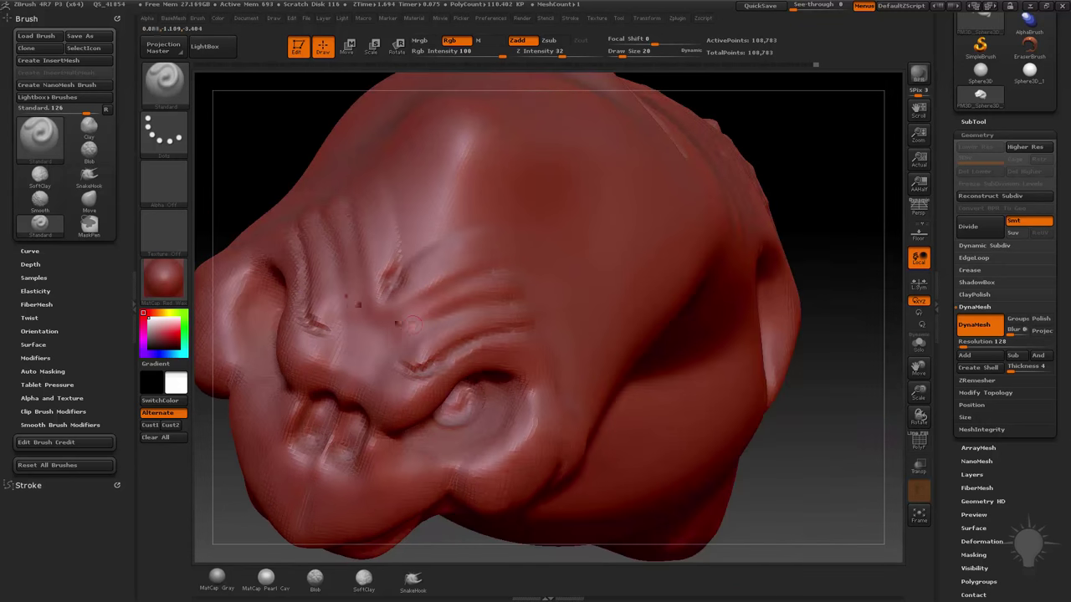
- Thicken the folds between the brow wrinkles with the Clay brush at draw size 65
{"action": "key", "text": "s"}
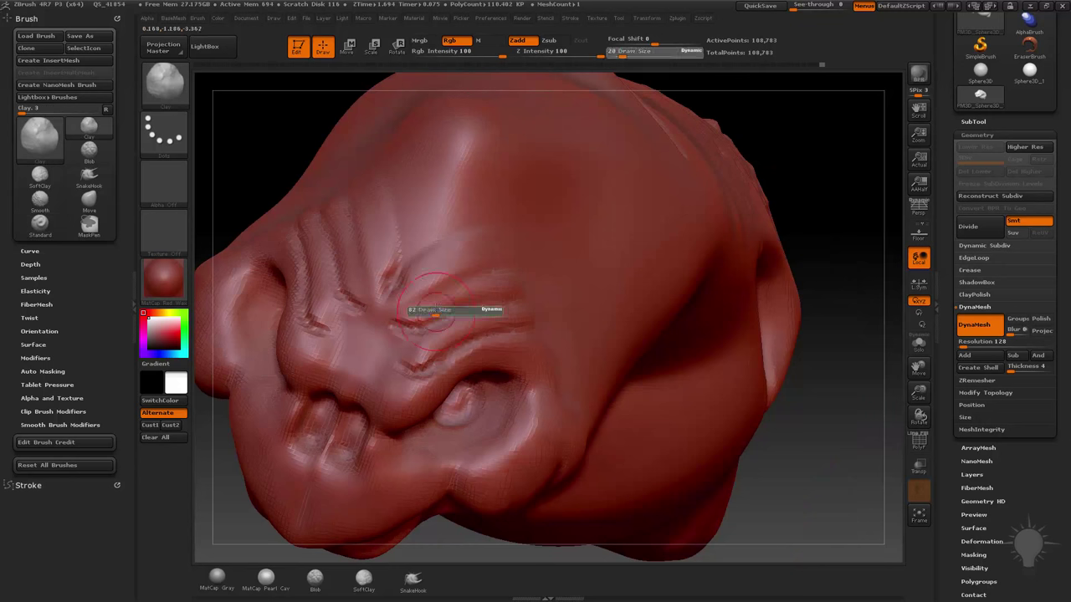
{"action": "key", "text": "b"}
{"action": "key", "text": "c"}
{"action": "key", "text": "l"}
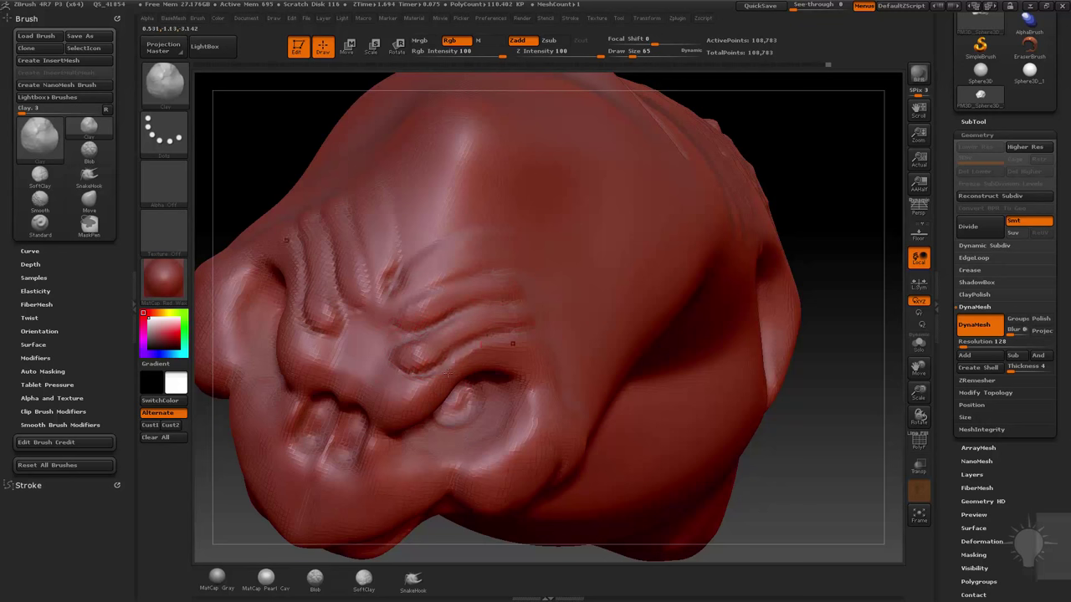
{"action": "mouse_move", "coordinate": [803, 251]}
{"action": "left_mouse_down"}
{"action": "mouse_move", "coordinate": [826, 173]}
{"action": "mouse_move", "coordinate": [700, 332]}
{"action": "mouse_move", "coordinate": [652, 205]}
{"action": "mouse_move", "coordinate": [416, 349]}
{"action": "left_mouse_up"}
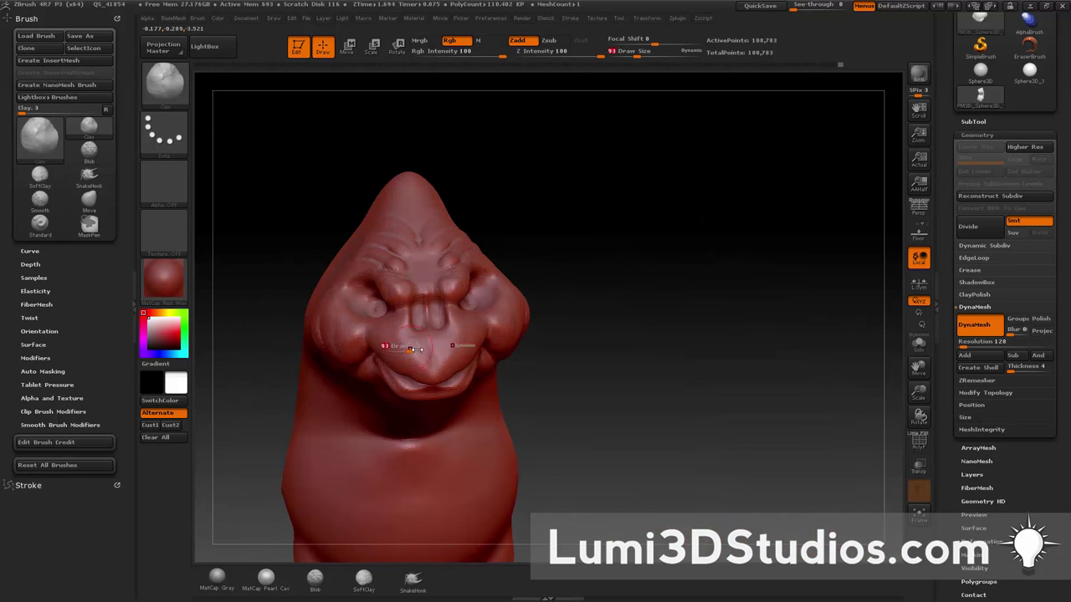